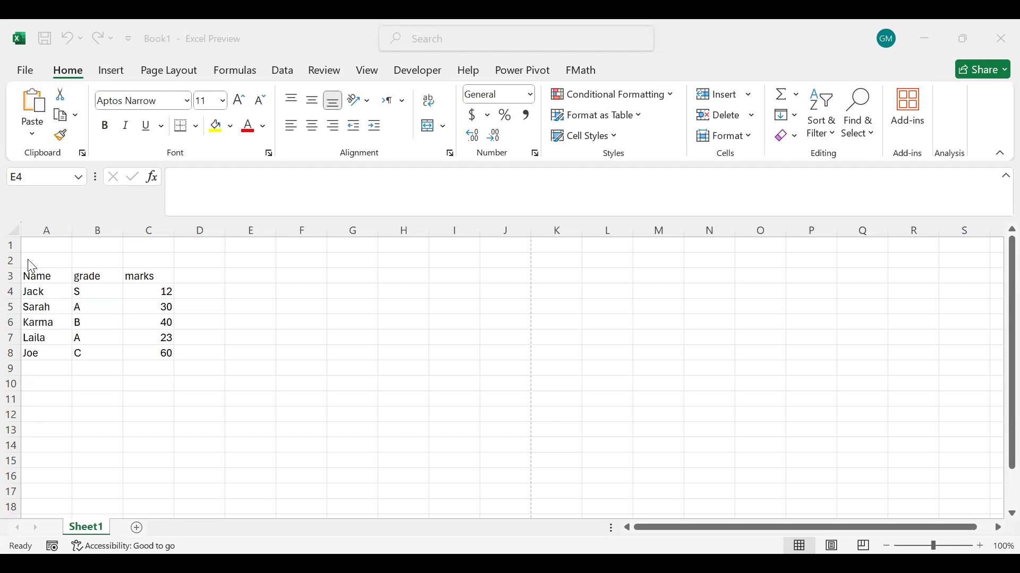
Insert a blank column before the Name column.
{"action": "left_click", "coordinate": [55, 230]}
{"action": "right_click", "coordinate": [57, 240]}
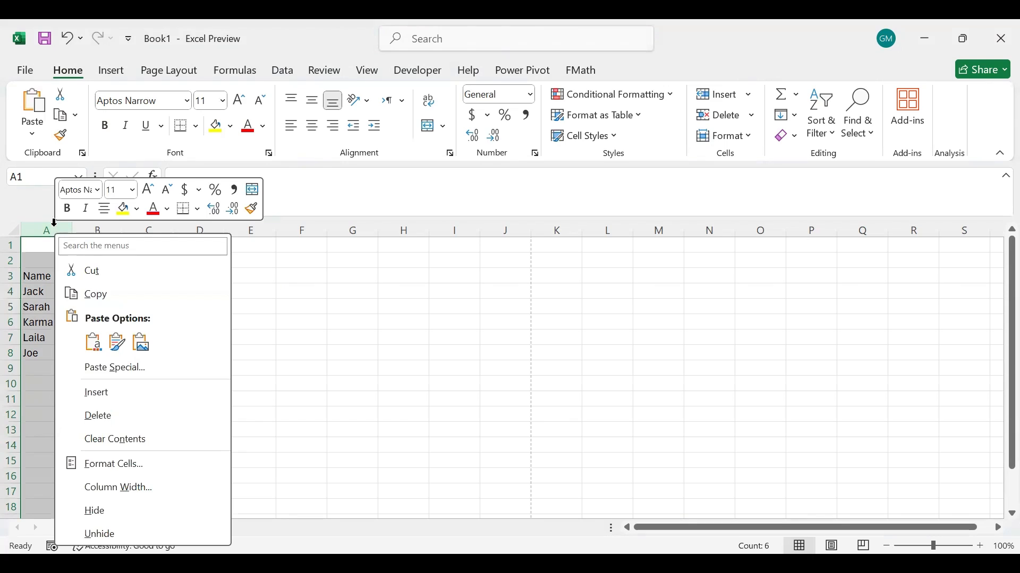
{"action": "left_click", "coordinate": [43, 226]}
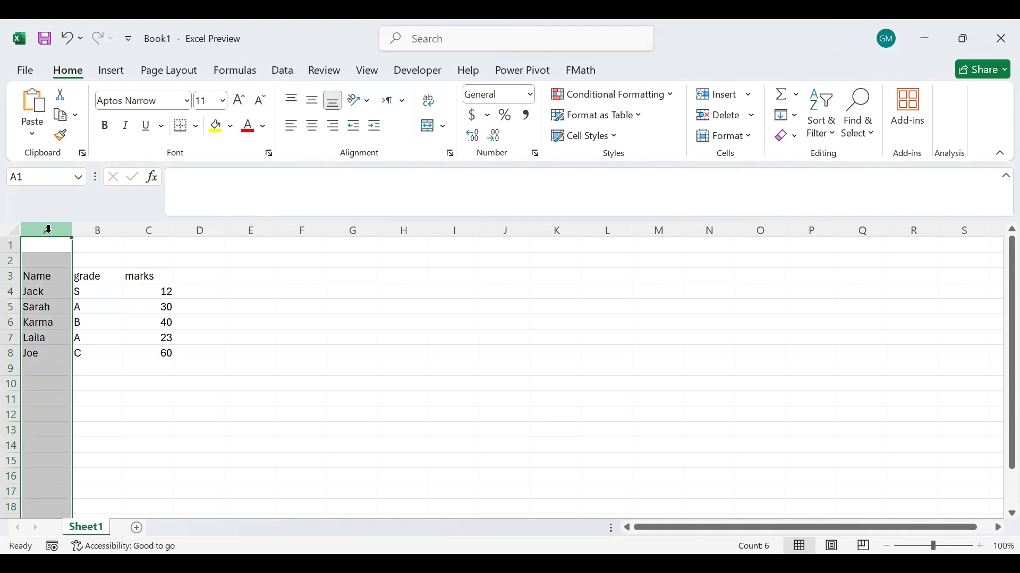
{"action": "right_click", "coordinate": [50, 234]}
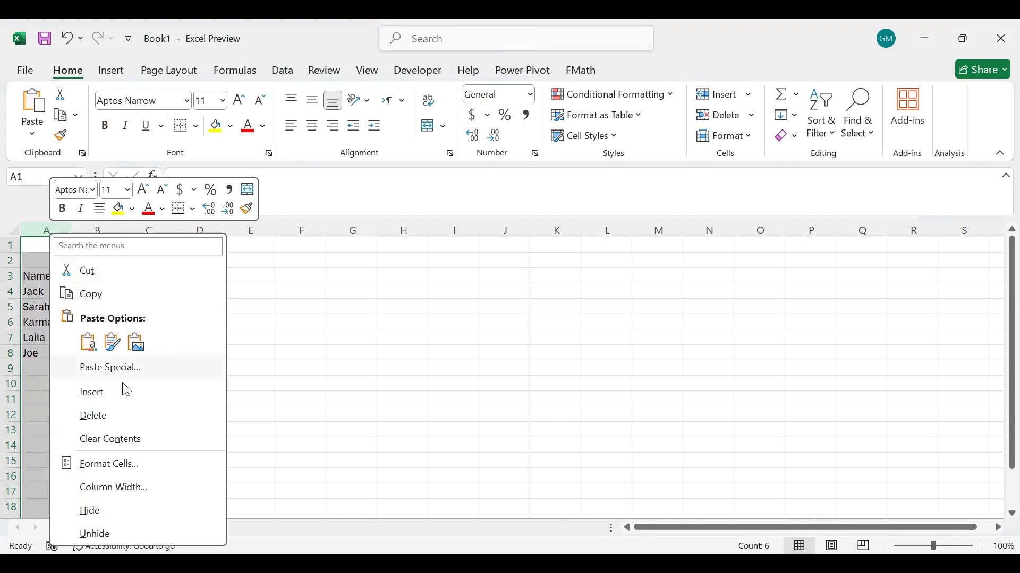
{"action": "left_click", "coordinate": [124, 405]}
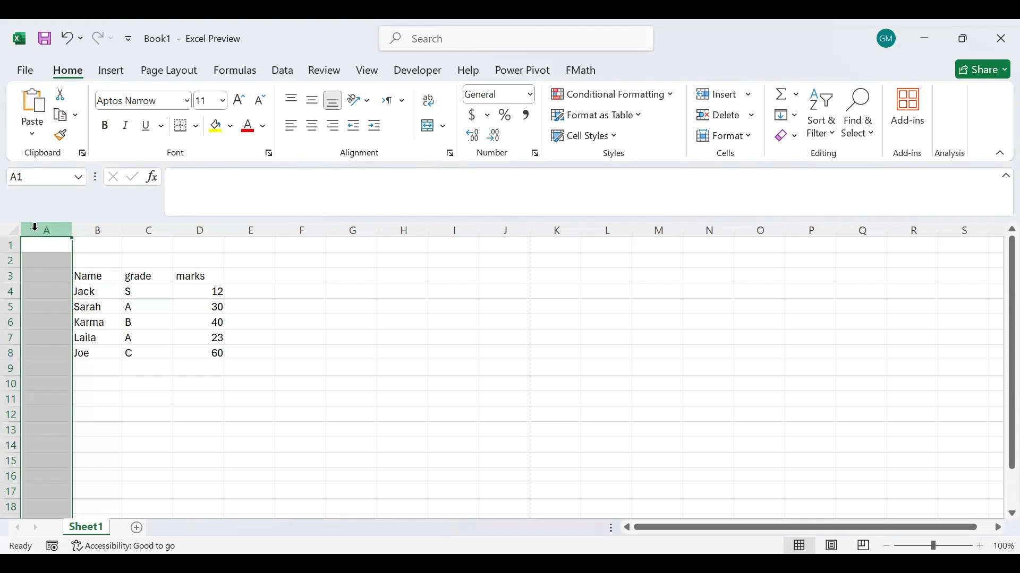
Enter the header "Id" in cell A3 of the new column.
{"action": "left_click", "coordinate": [54, 281]}
{"action": "type", "text": "I"}
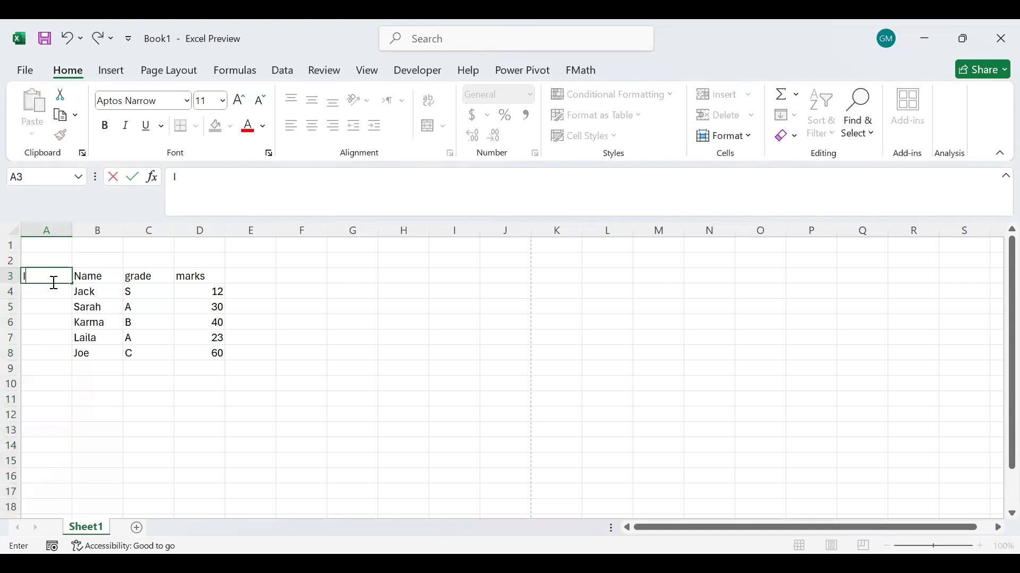
{"action": "type", "text": "d"}
{"action": "key", "text": "Return"}
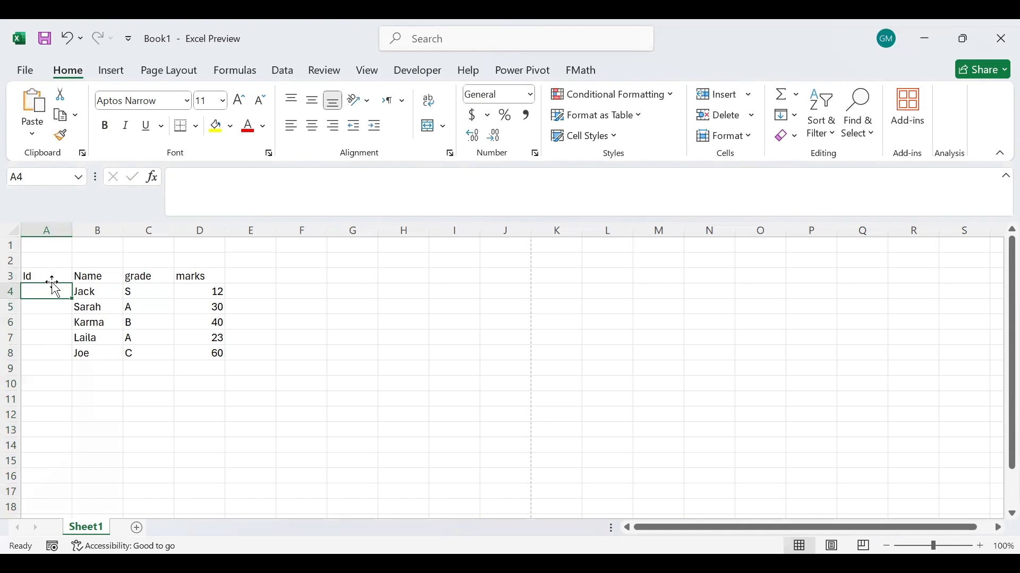
Fill cells A4 to A8 under the Id header with the consecutive numbers 101 to 105.
{"action": "type", "text": "1"}
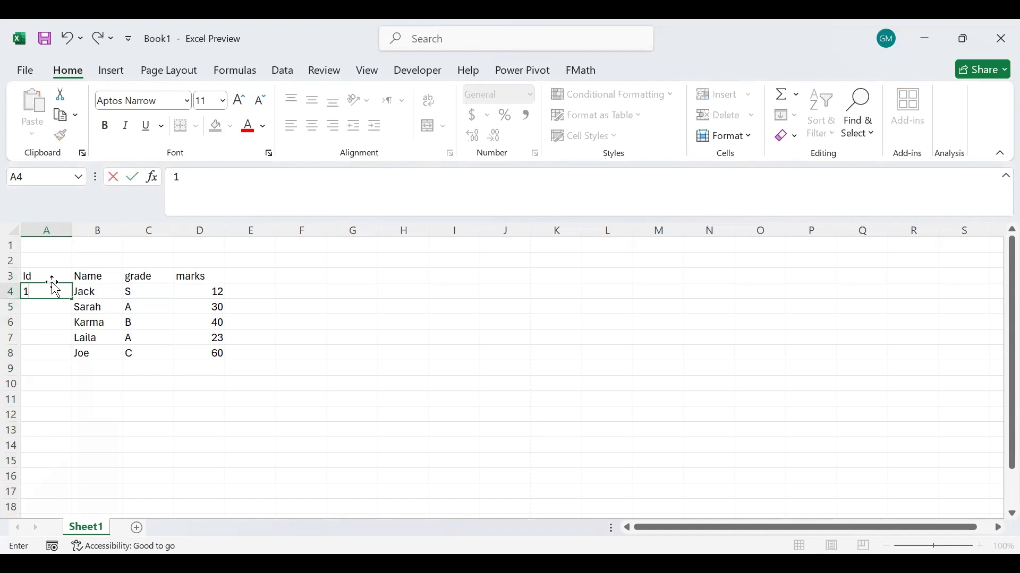
{"action": "type", "text": "01"}
{"action": "key", "text": "Return"}
{"action": "type", "text": "10"}
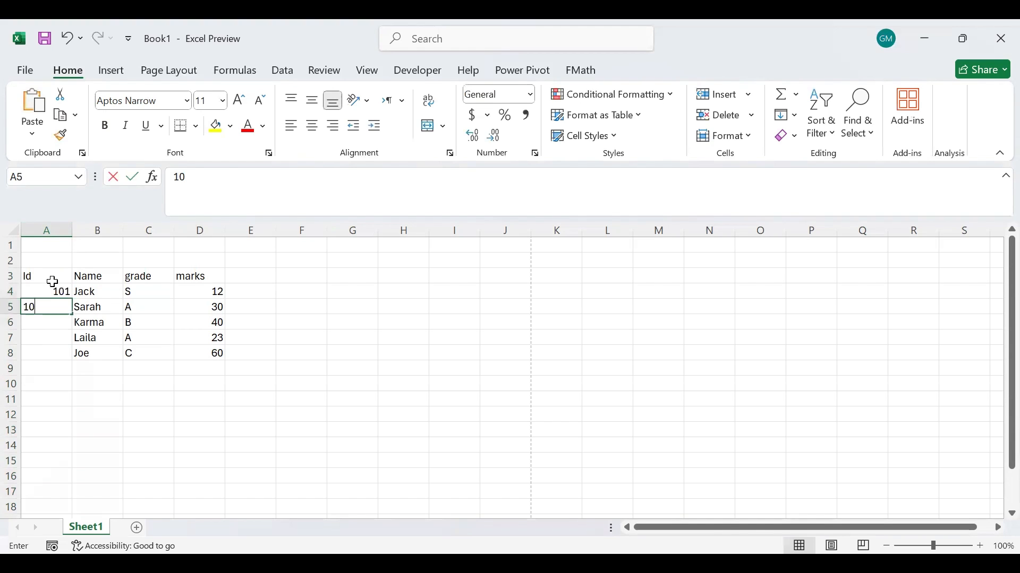
{"action": "type", "text": "2"}
{"action": "key", "text": "Return"}
{"action": "type", "text": "10"}
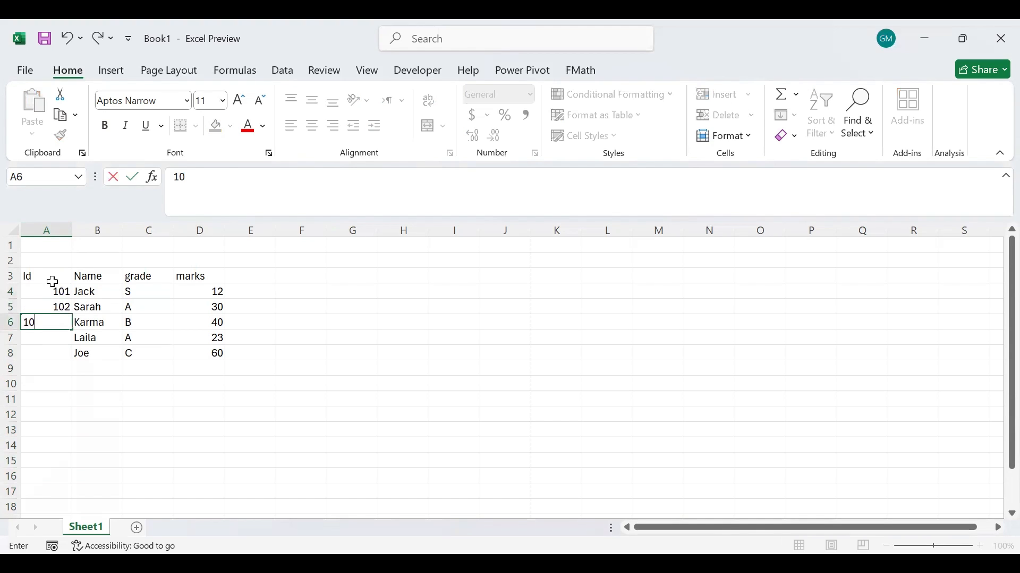
{"action": "type", "text": "3"}
{"action": "key", "text": "Return"}
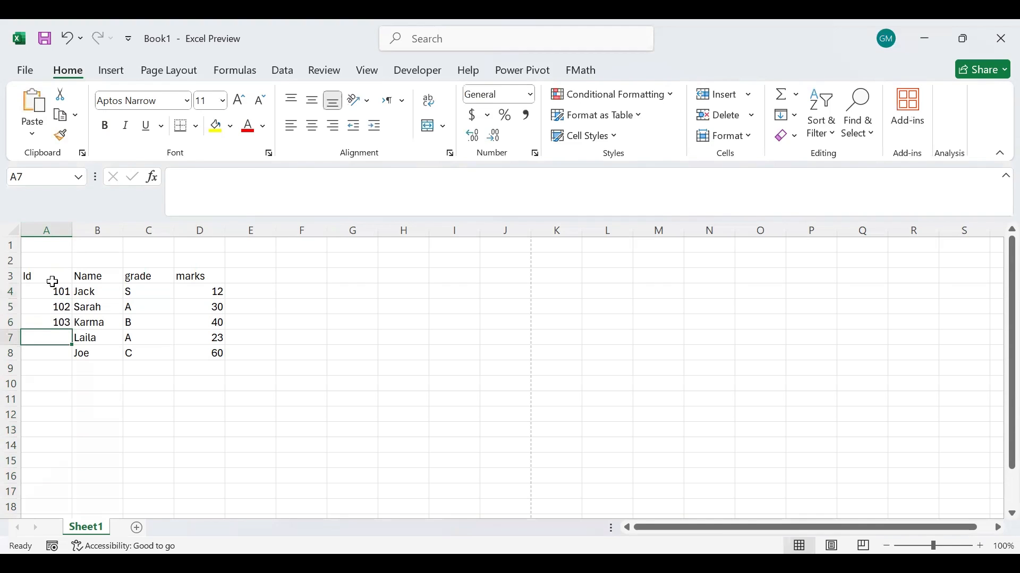
{"action": "type", "text": "1"}
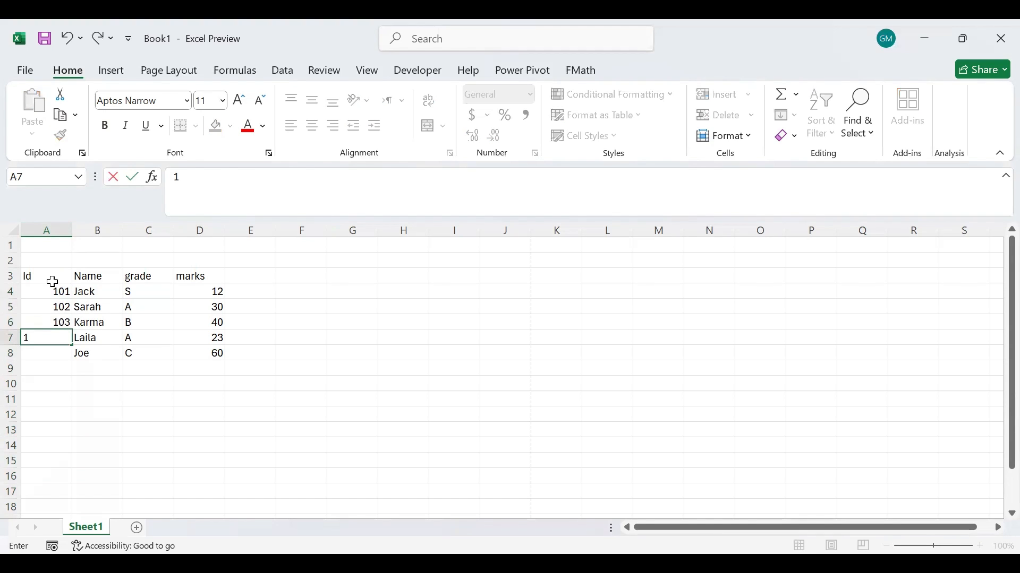
{"action": "left_click", "coordinate": [266, 336]}
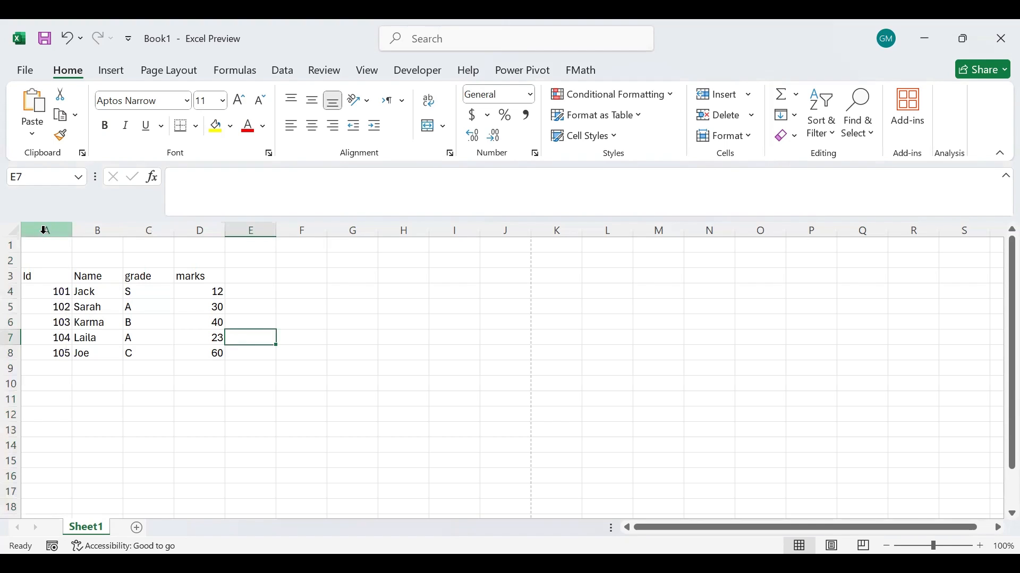
Insert a blank column between the grade and marks columns.
{"action": "right_click", "coordinate": [200, 229]}
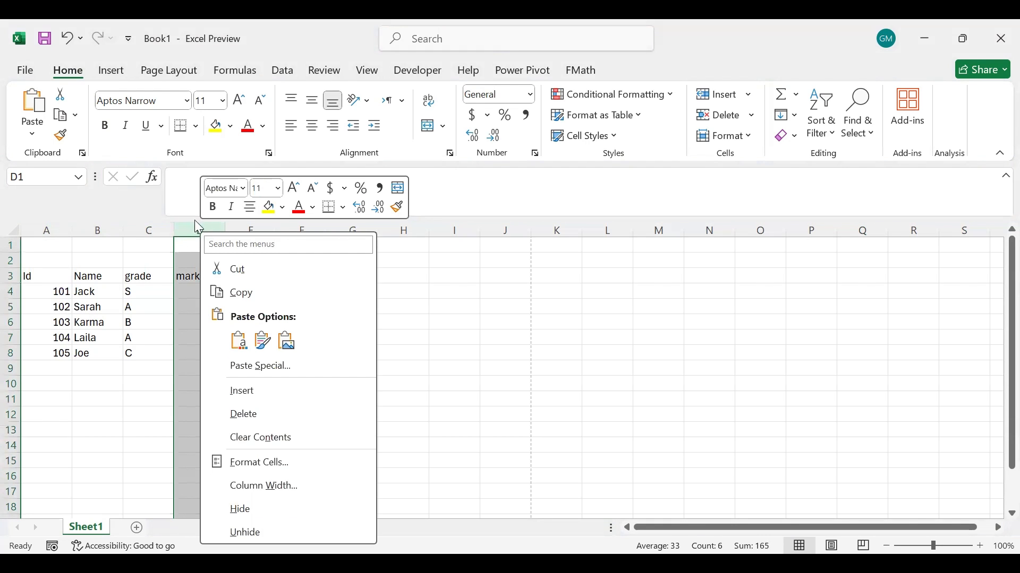
{"action": "left_click", "coordinate": [243, 393]}
{"action": "left_click", "coordinate": [284, 293]}
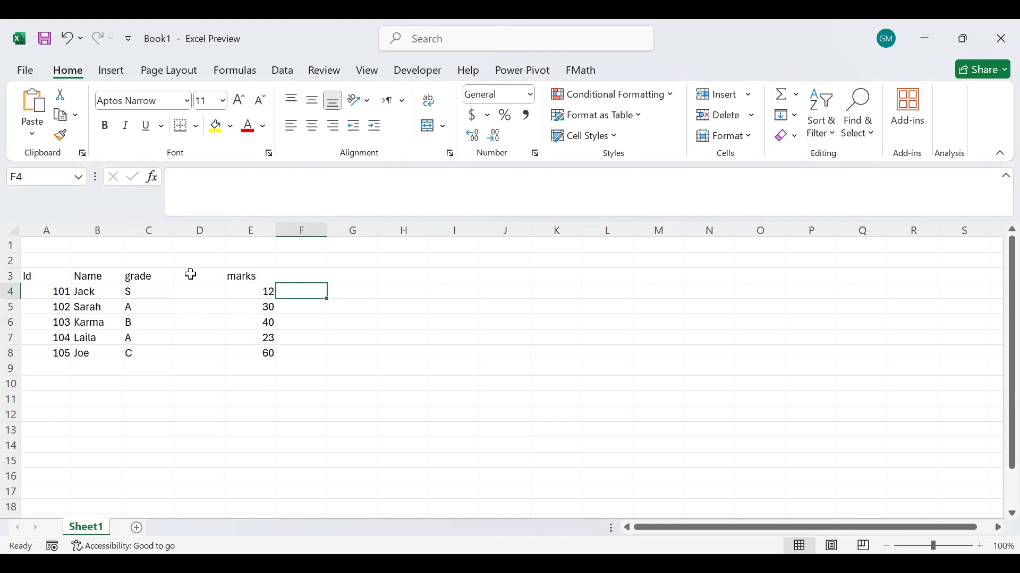
Delete the blank column D between grade and marks.
{"action": "left_click", "coordinate": [200, 228]}
{"action": "right_click", "coordinate": [202, 236]}
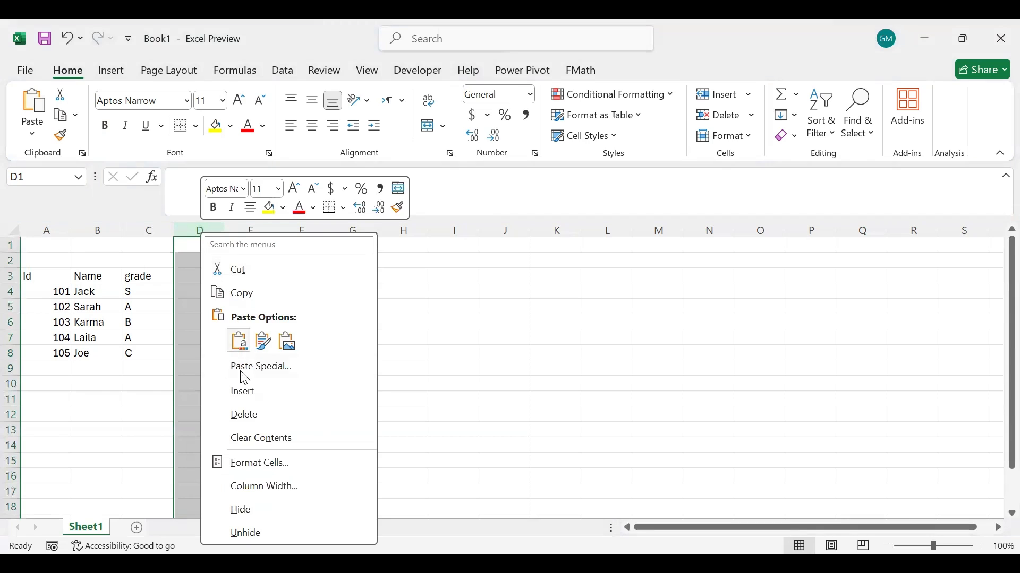
{"action": "left_click", "coordinate": [249, 415]}
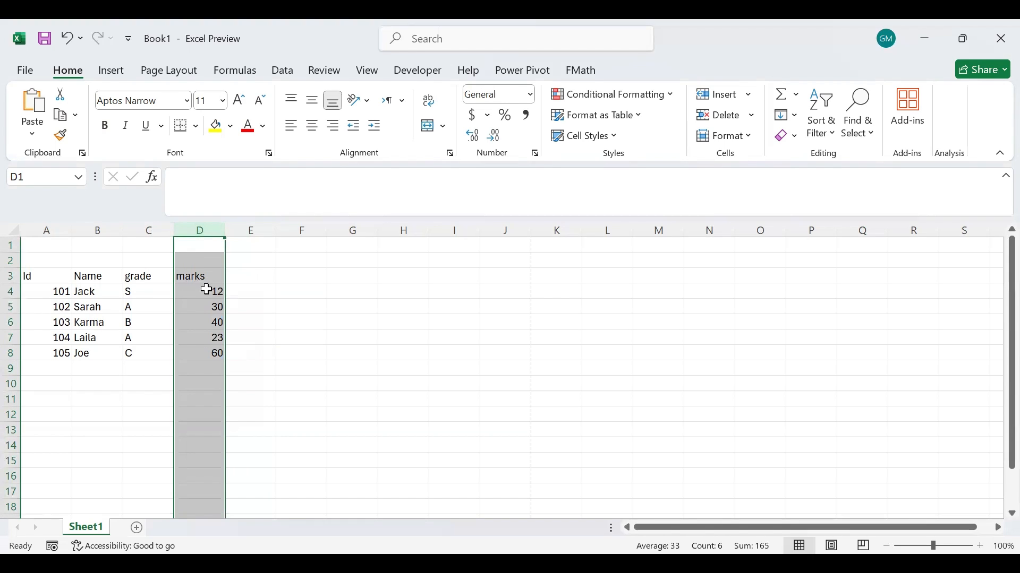
Hide the grade column, and reveal it by widening its collapsed boundary between columns B and D.
{"action": "left_click", "coordinate": [148, 231]}
{"action": "left_click", "coordinate": [305, 336]}
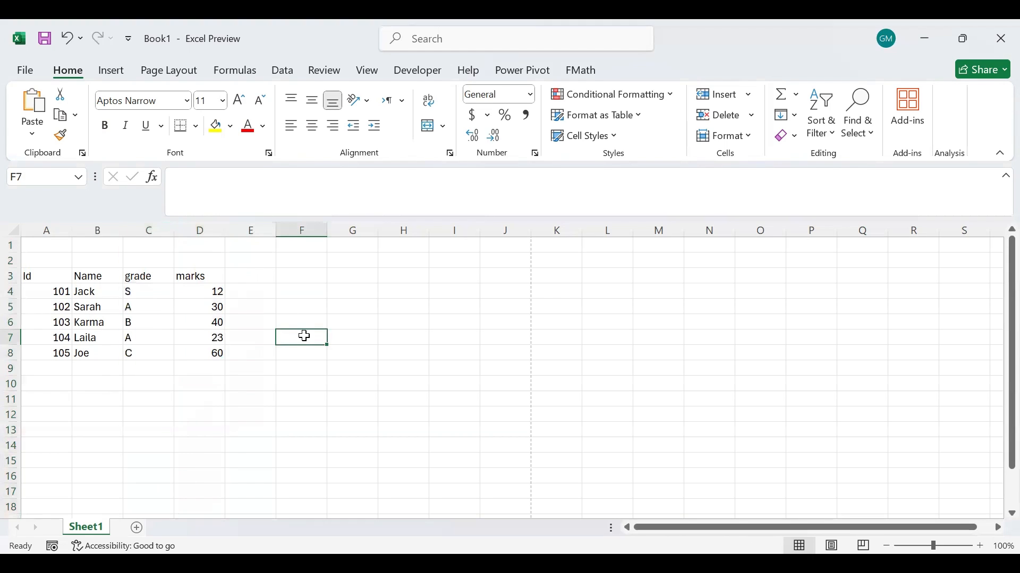
{"action": "left_click", "coordinate": [147, 229]}
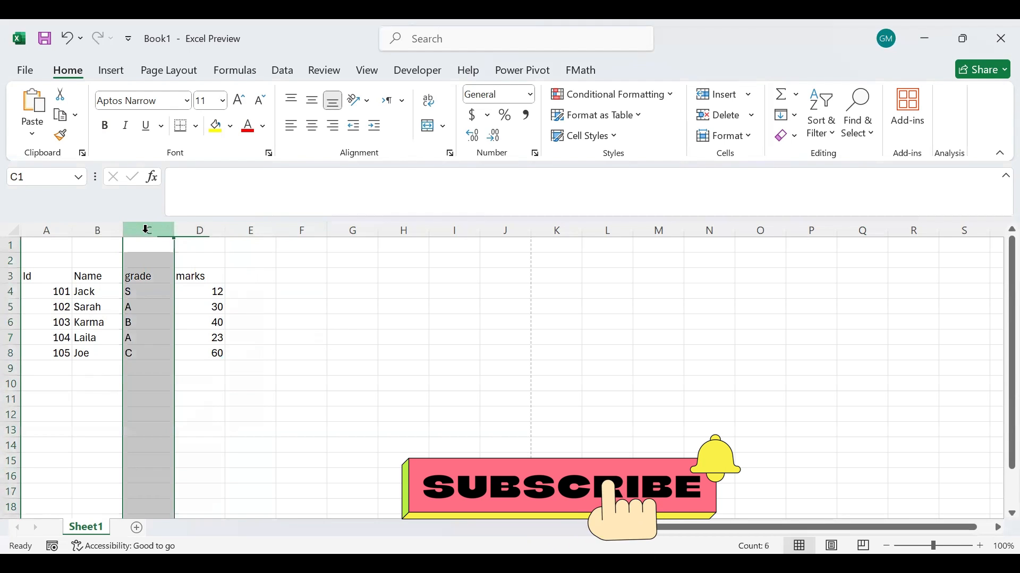
{"action": "right_click", "coordinate": [147, 229]}
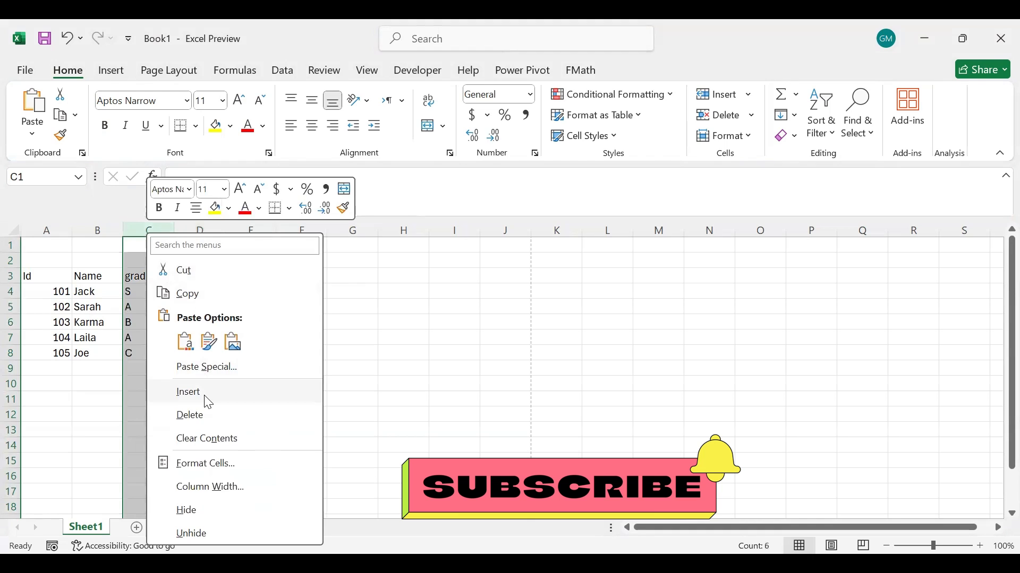
{"action": "left_click", "coordinate": [200, 511]}
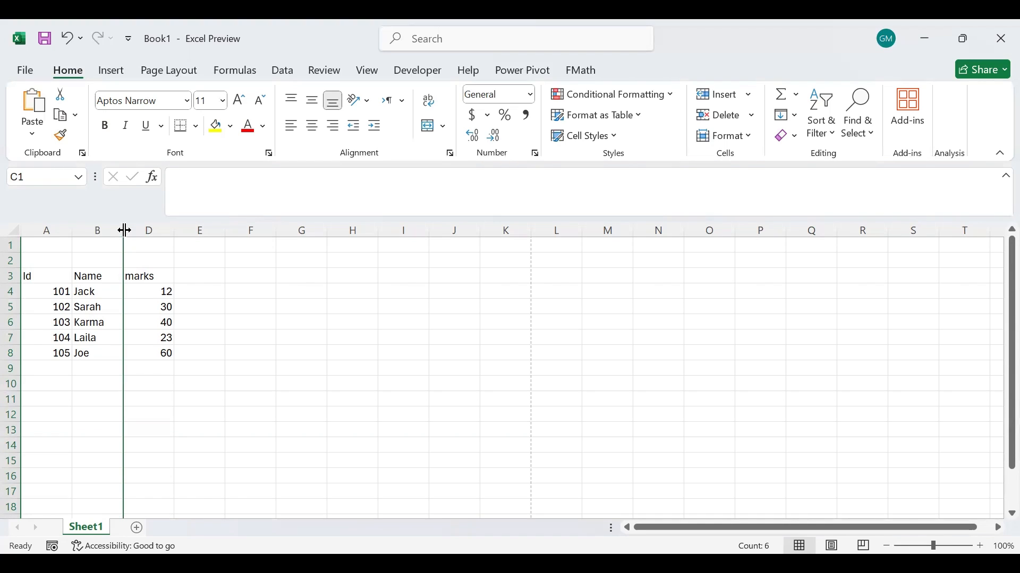
{"action": "left_click_drag", "start_coordinate": [124, 231], "coordinate": [170, 223]}
Hide the grade column again, and unhide it through a selection of the neighbouring columns B and D.
{"action": "right_click", "coordinate": [153, 228]}
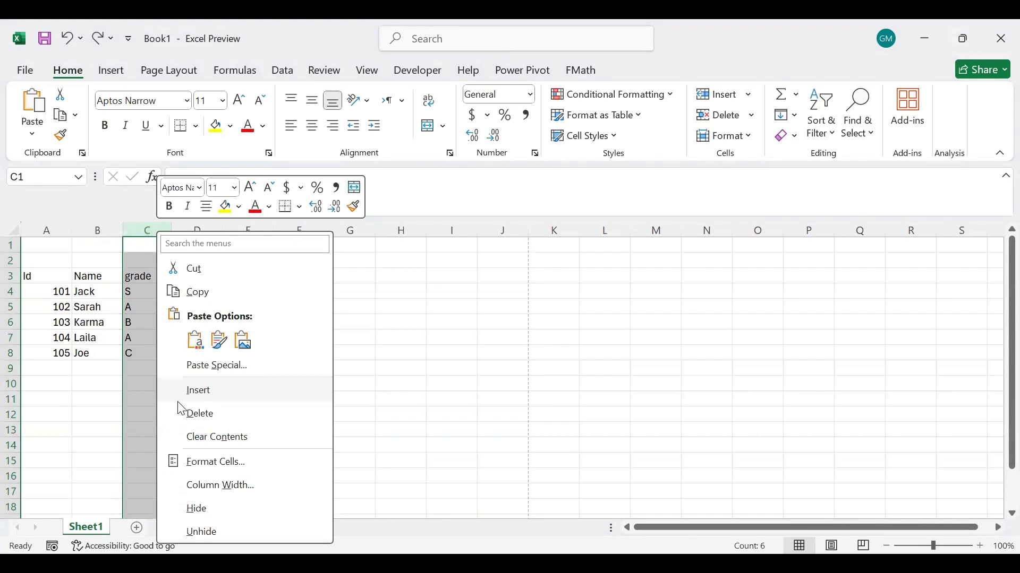
{"action": "left_click", "coordinate": [203, 513]}
{"action": "left_click_drag", "start_coordinate": [85, 231], "coordinate": [149, 231]}
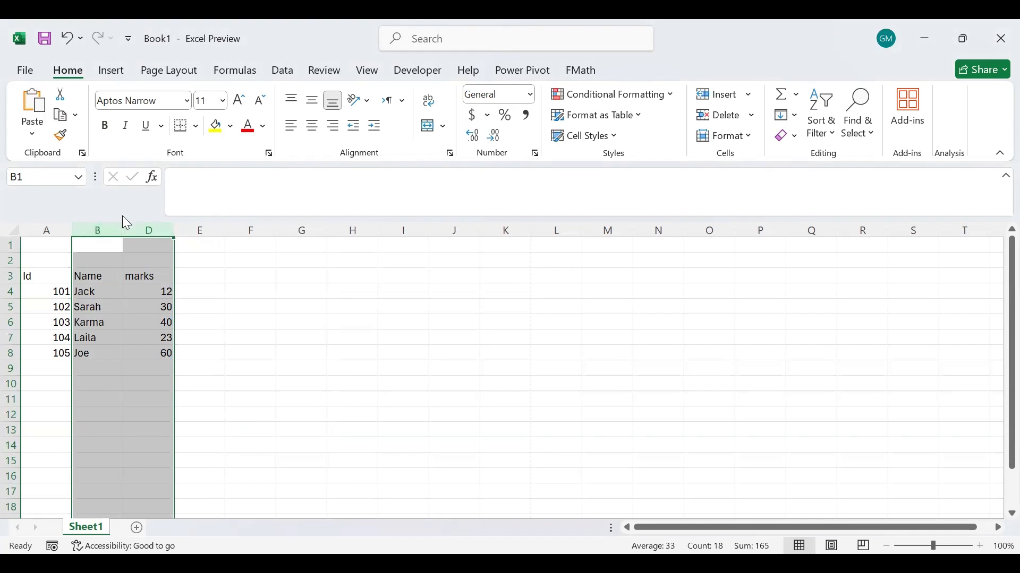
{"action": "right_click", "coordinate": [154, 232]}
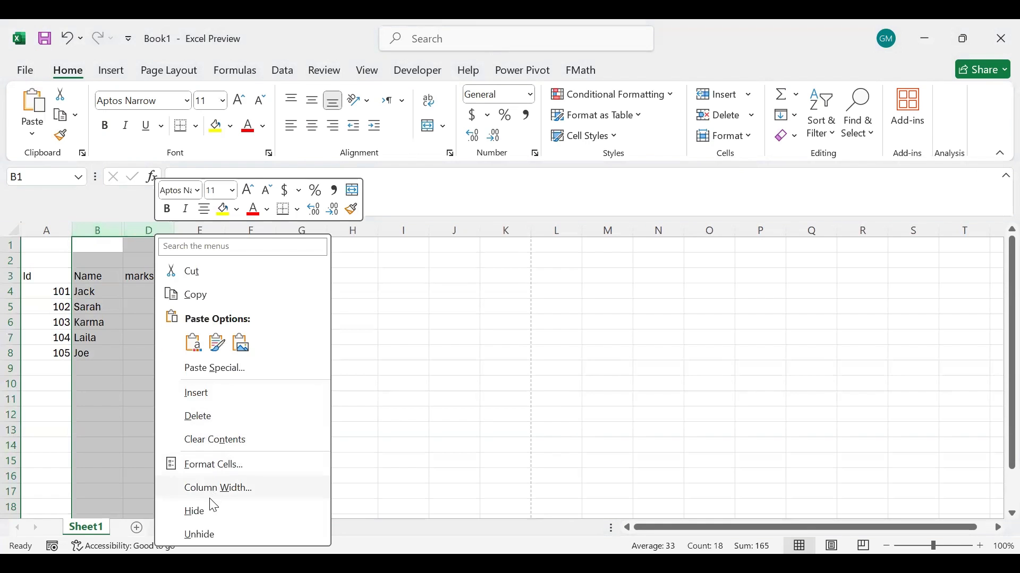
{"action": "left_click", "coordinate": [214, 536]}
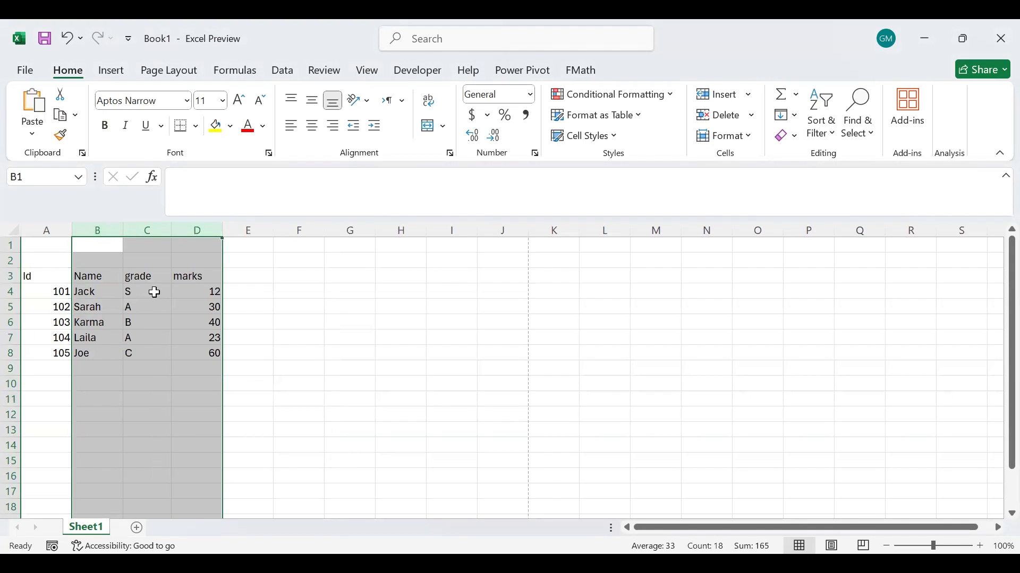
Widen the grade column to about twice its width by its border, and narrow it partway back.
{"action": "left_click", "coordinate": [147, 227]}
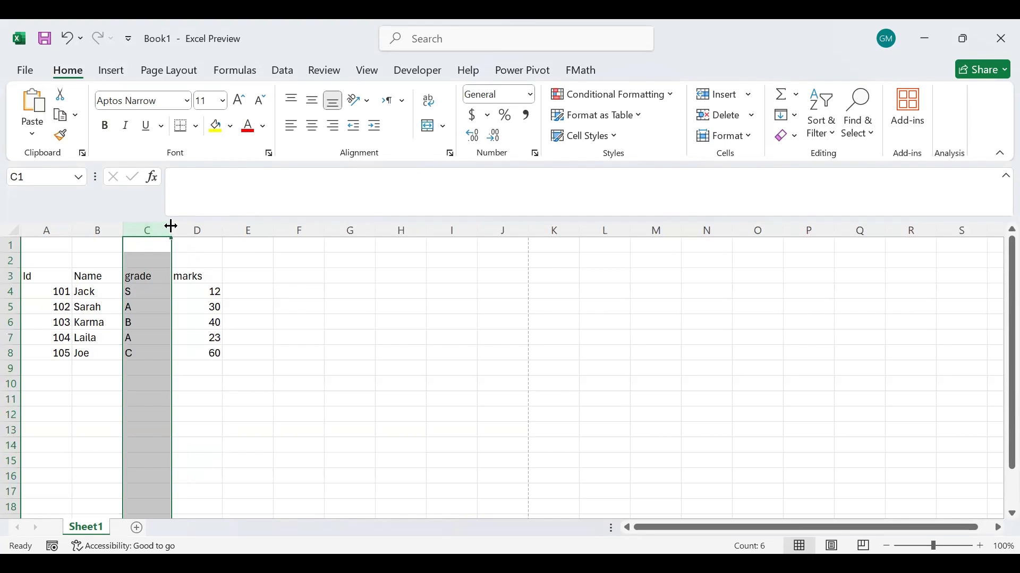
{"action": "left_click_drag", "start_coordinate": [171, 226], "coordinate": [227, 225]}
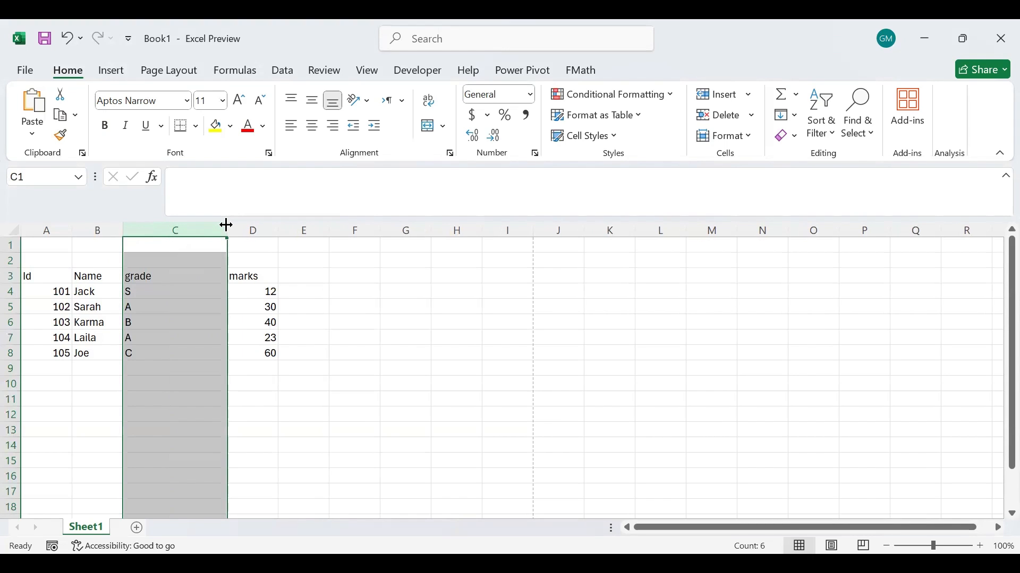
{"action": "left_click_drag", "start_coordinate": [226, 225], "coordinate": [187, 220]}
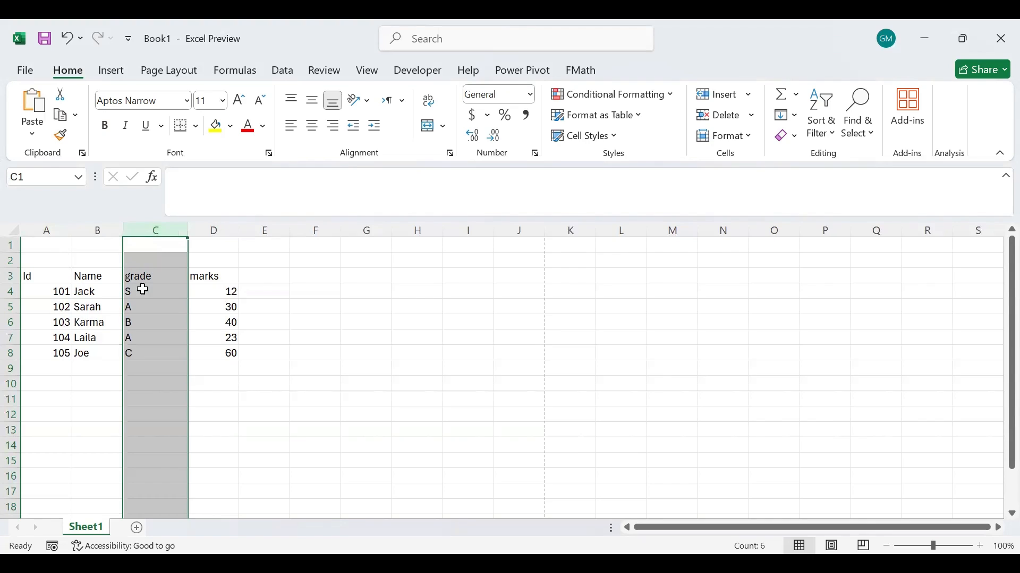
Widen columns A to C together, and narrow them to a uniform width of about 7.91.
{"action": "left_click_drag", "start_coordinate": [42, 230], "coordinate": [224, 226]}
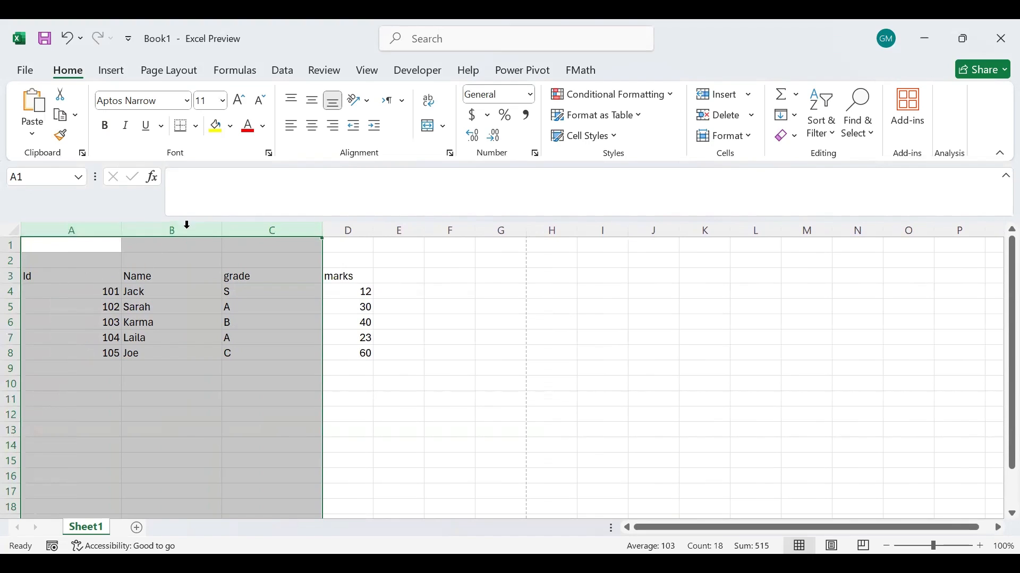
{"action": "left_click_drag", "start_coordinate": [323, 229], "coordinate": [271, 222]}
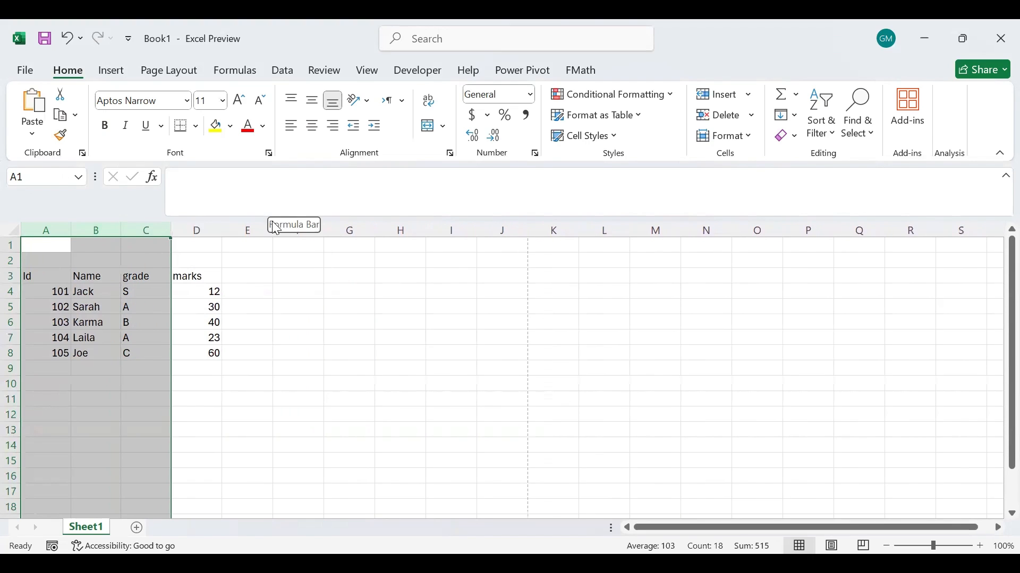
{"action": "left_click", "coordinate": [117, 248]}
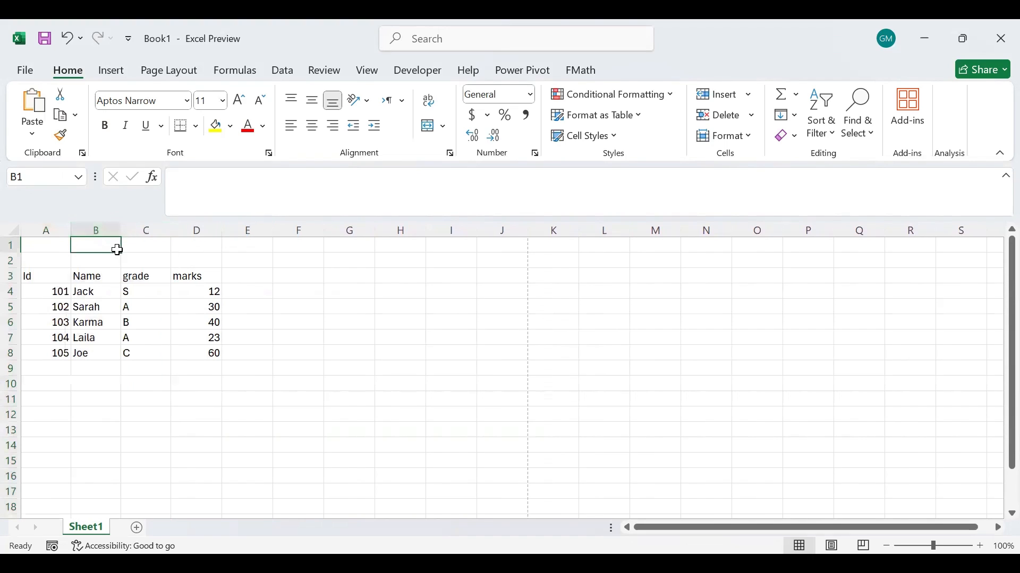
Set the grade column's width to exactly 15, and AutoFit the column to its contents.
{"action": "right_click", "coordinate": [146, 232]}
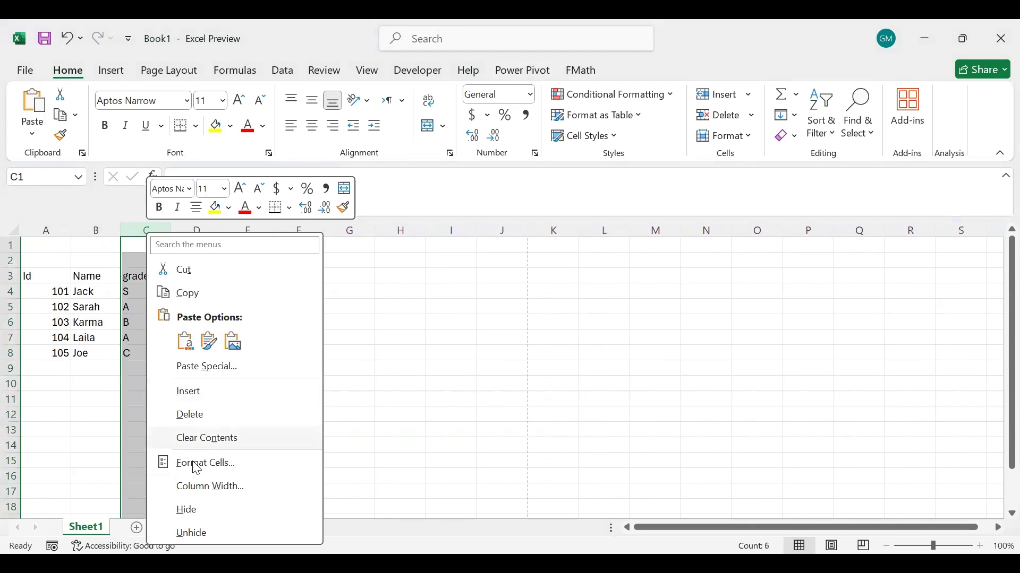
{"action": "left_click", "coordinate": [210, 488]}
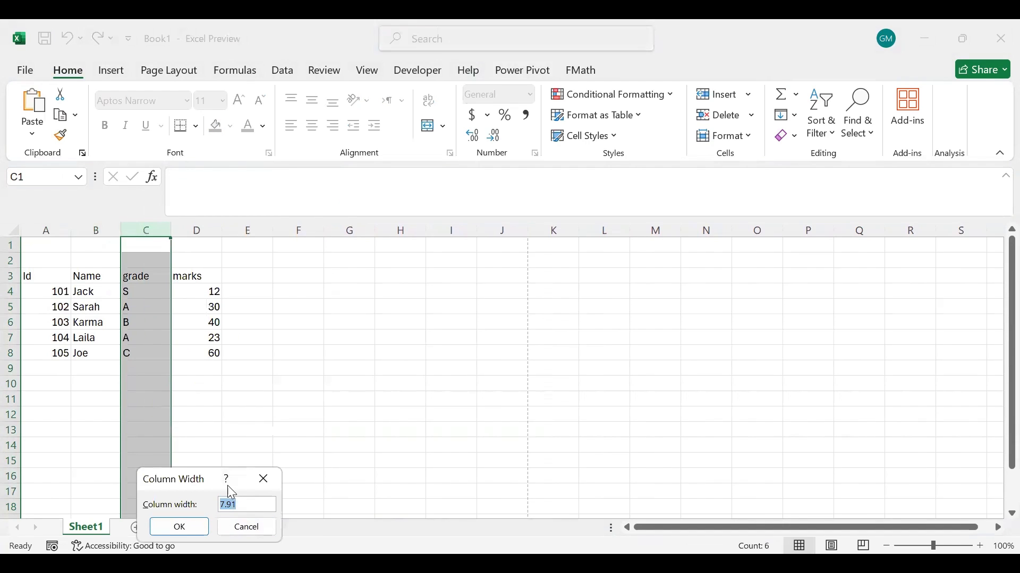
{"action": "type", "text": "15"}
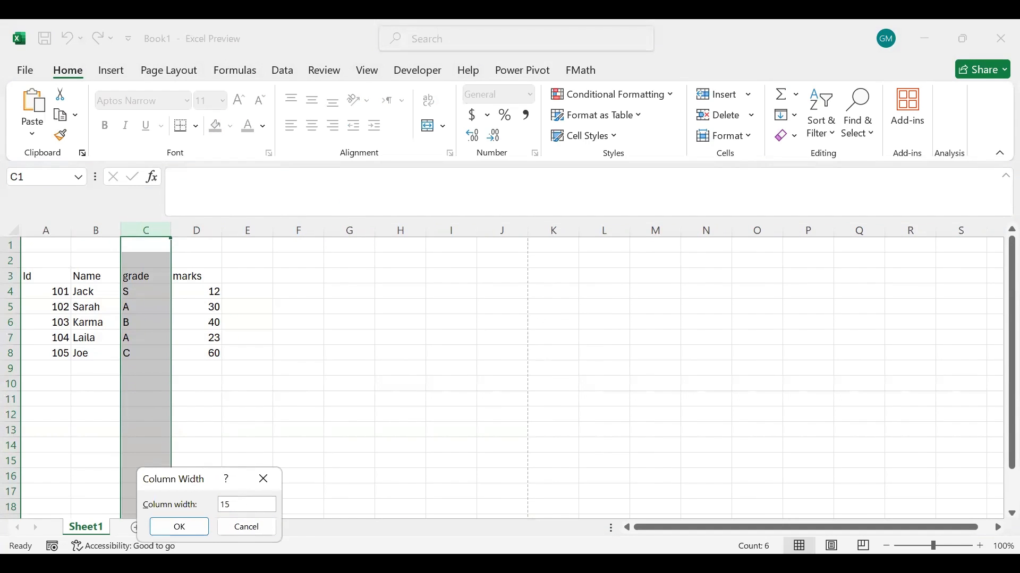
{"action": "left_click", "coordinate": [180, 527]}
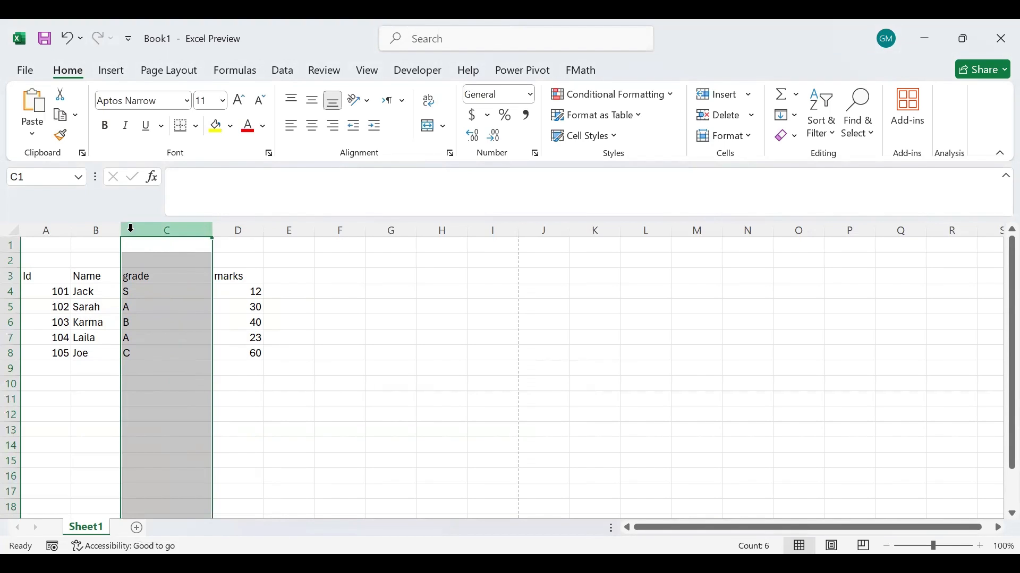
{"action": "double_click", "coordinate": [213, 230]}
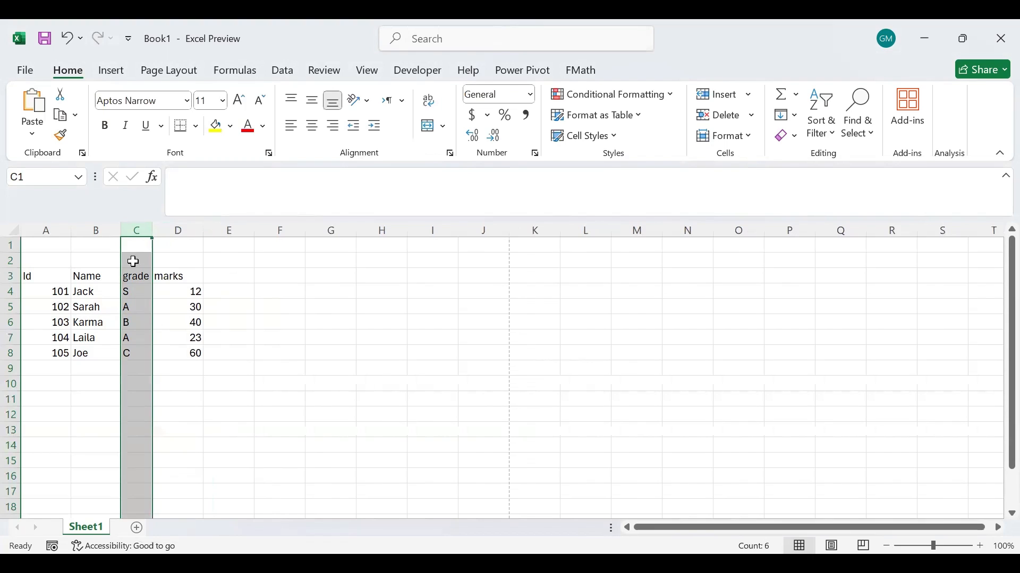
AutoFit the marks column to its contents.
{"action": "double_click", "coordinate": [202, 229]}
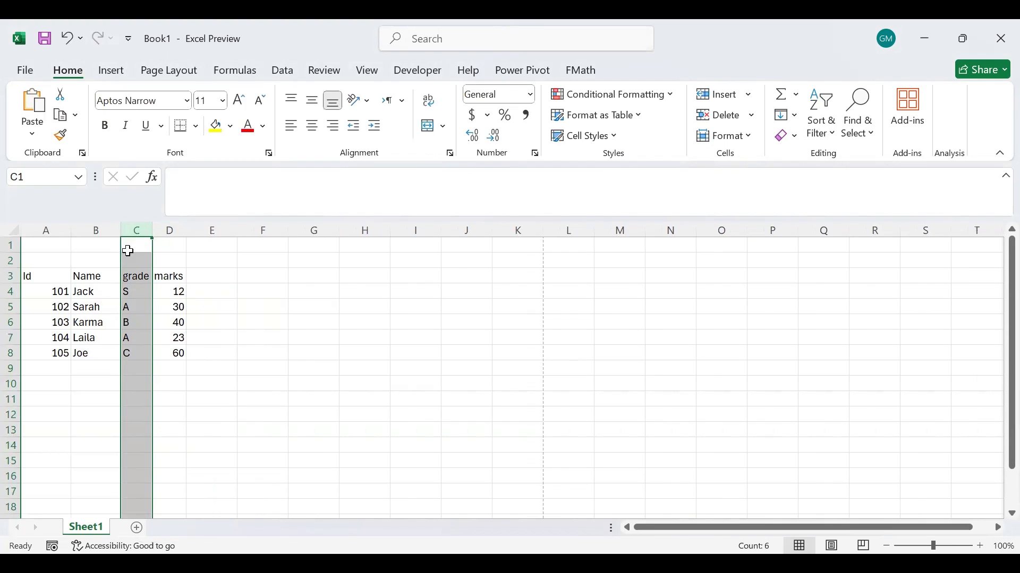
Insert a blank row directly below the header row, and delete that blank row again.
{"action": "left_click", "coordinate": [10, 274]}
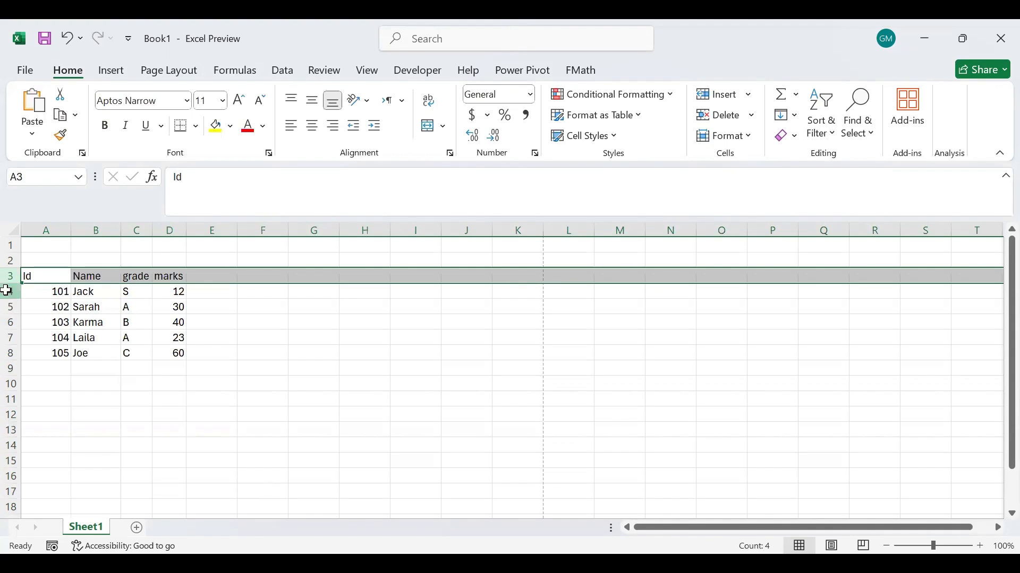
{"action": "left_click", "coordinate": [11, 291]}
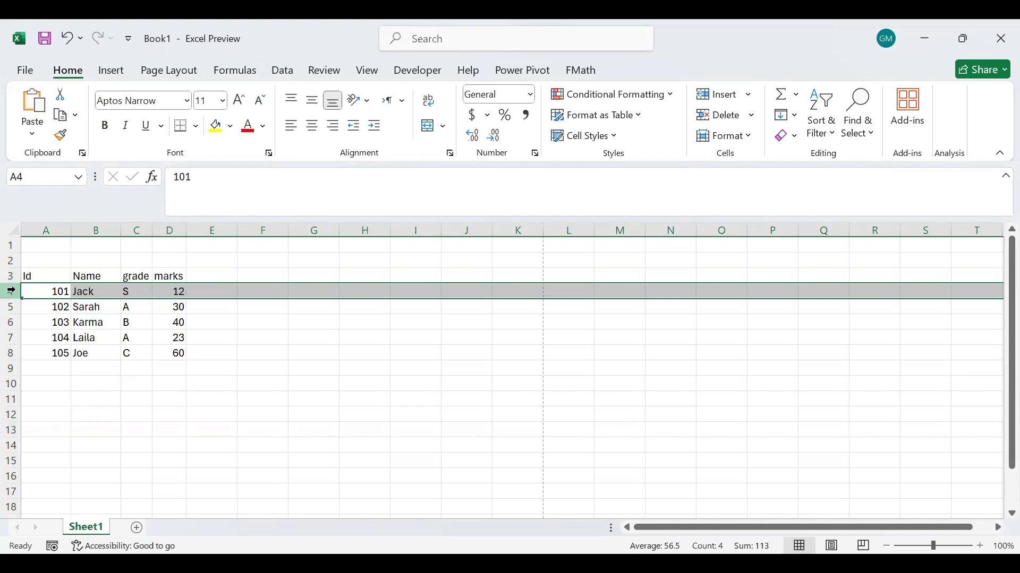
{"action": "right_click", "coordinate": [10, 292]}
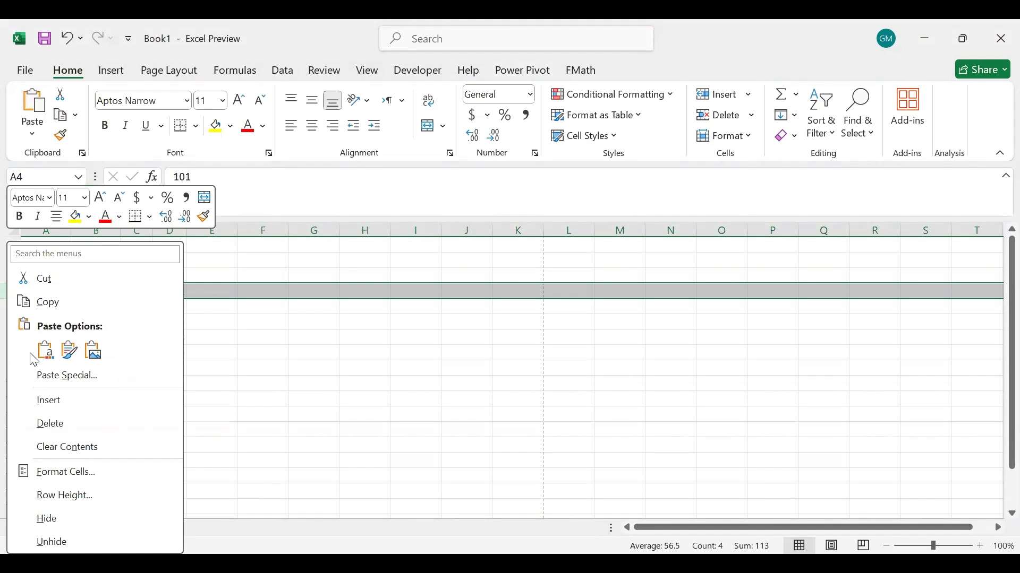
{"action": "left_click", "coordinate": [48, 403]}
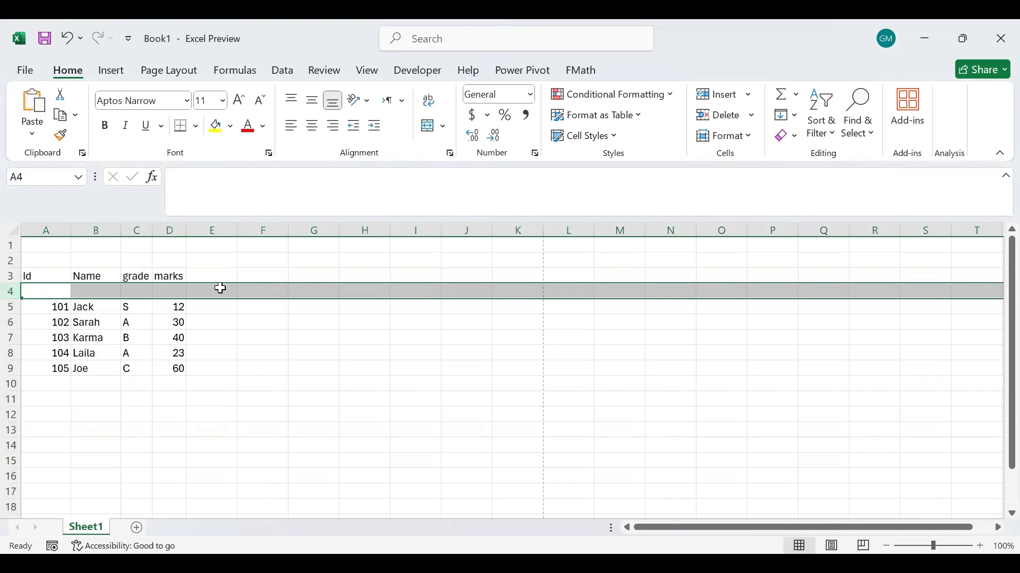
{"action": "right_click", "coordinate": [12, 299]}
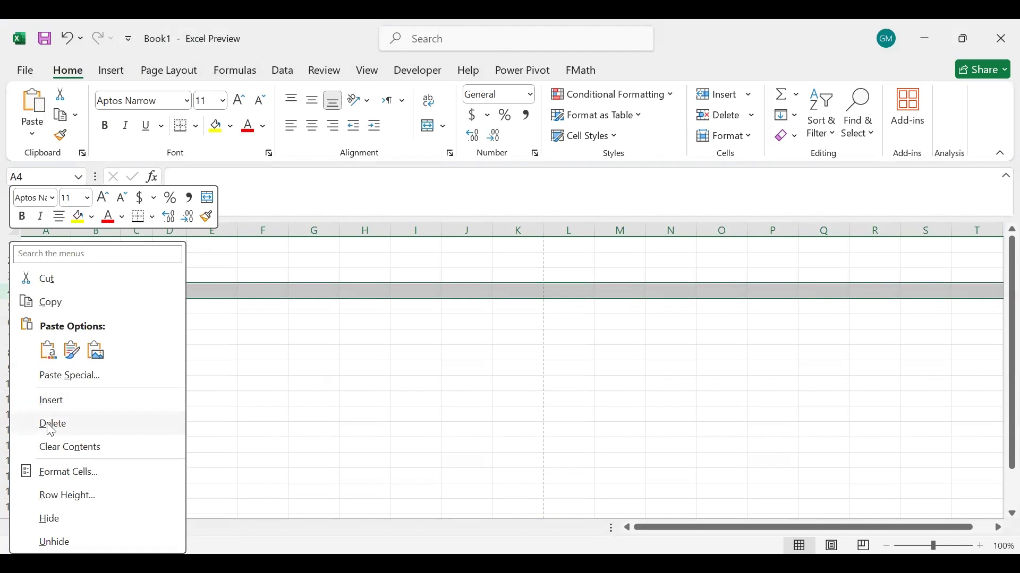
{"action": "left_click", "coordinate": [51, 427]}
Hide row 5, and unhide it through a selection of the neighbouring rows 4 and 6.
{"action": "left_click", "coordinate": [11, 307]}
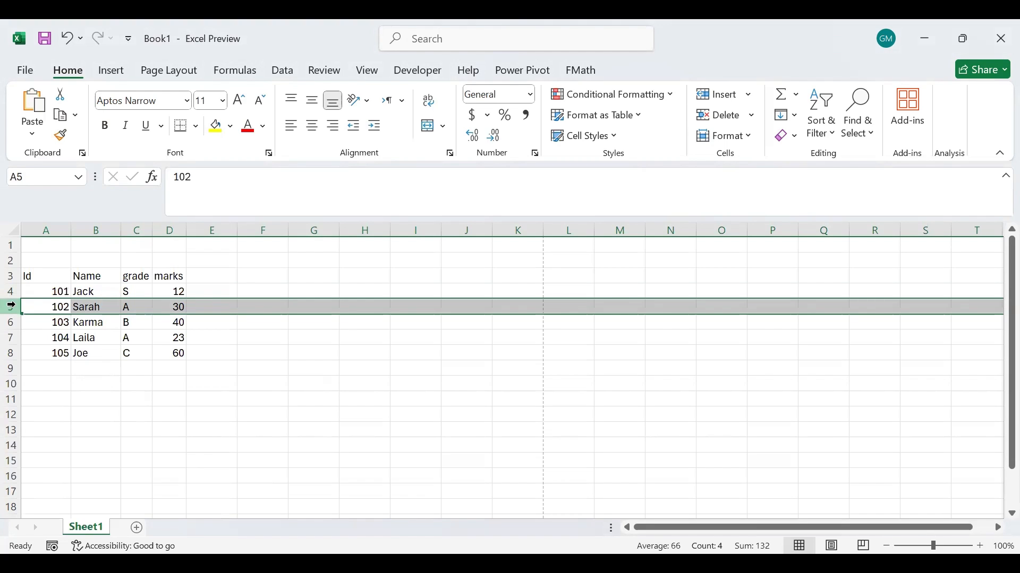
{"action": "right_click", "coordinate": [11, 306]}
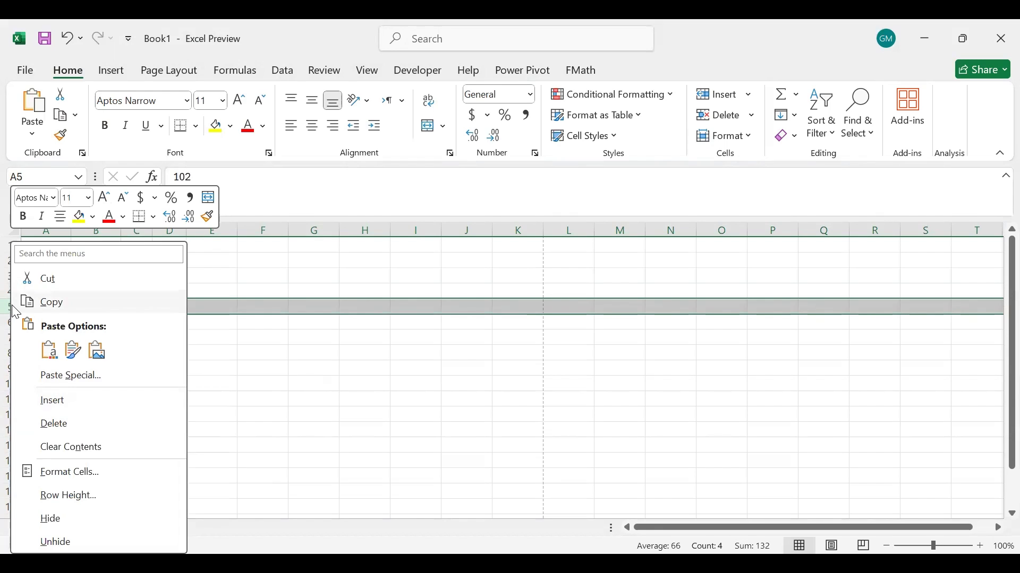
{"action": "left_click", "coordinate": [44, 520]}
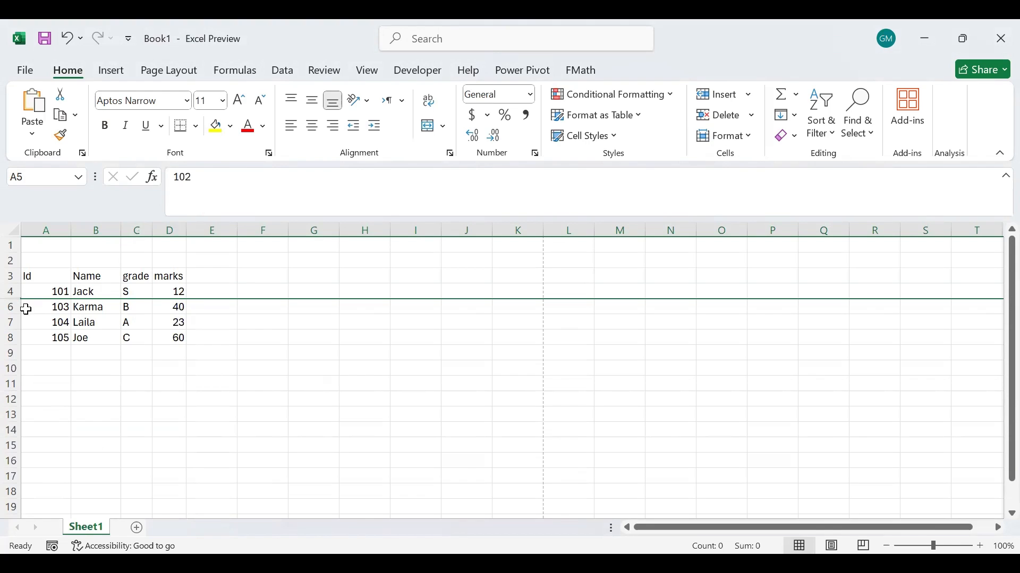
{"action": "left_click_drag", "start_coordinate": [10, 291], "coordinate": [11, 306]}
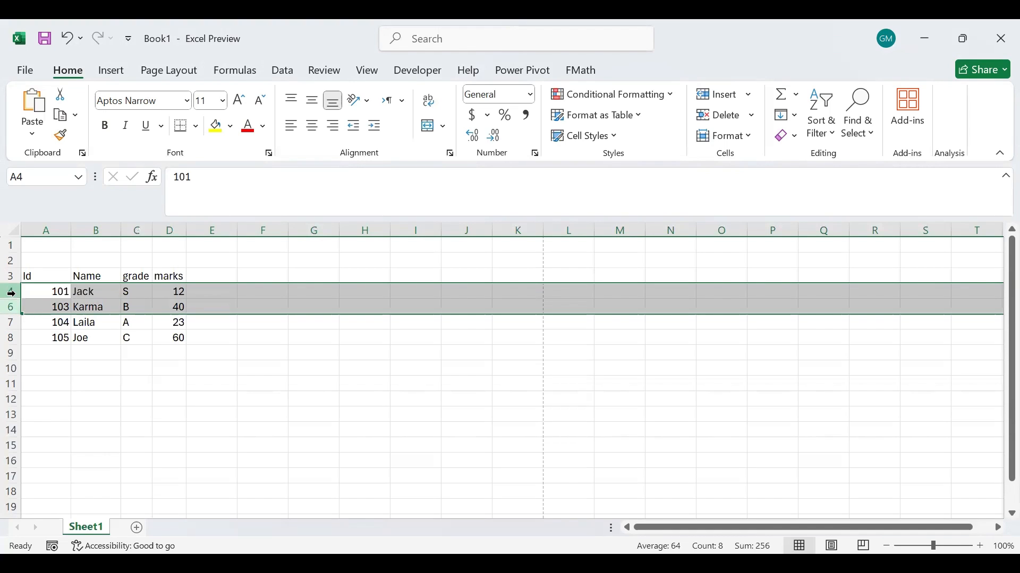
{"action": "right_click", "coordinate": [10, 293]}
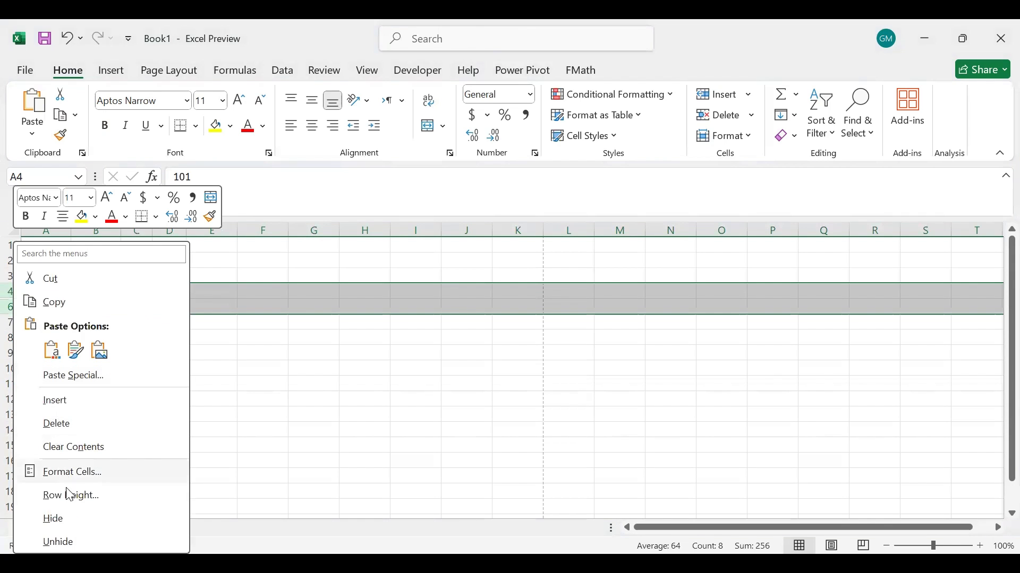
{"action": "left_click", "coordinate": [59, 531]}
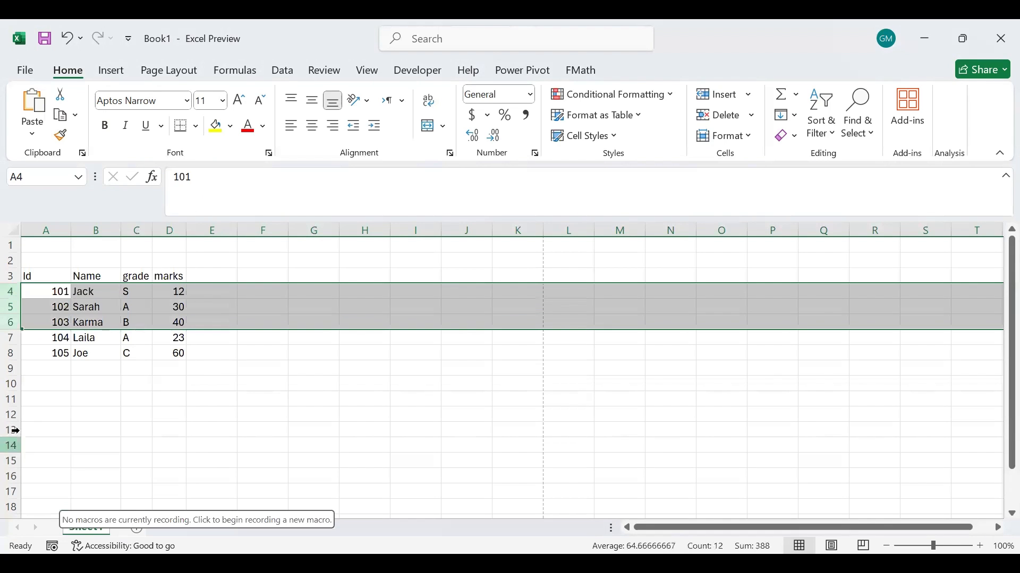
Hide row 5 again, and reveal it by pulling down the hidden row's border between rows 4 and 6.
{"action": "left_click", "coordinate": [12, 307]}
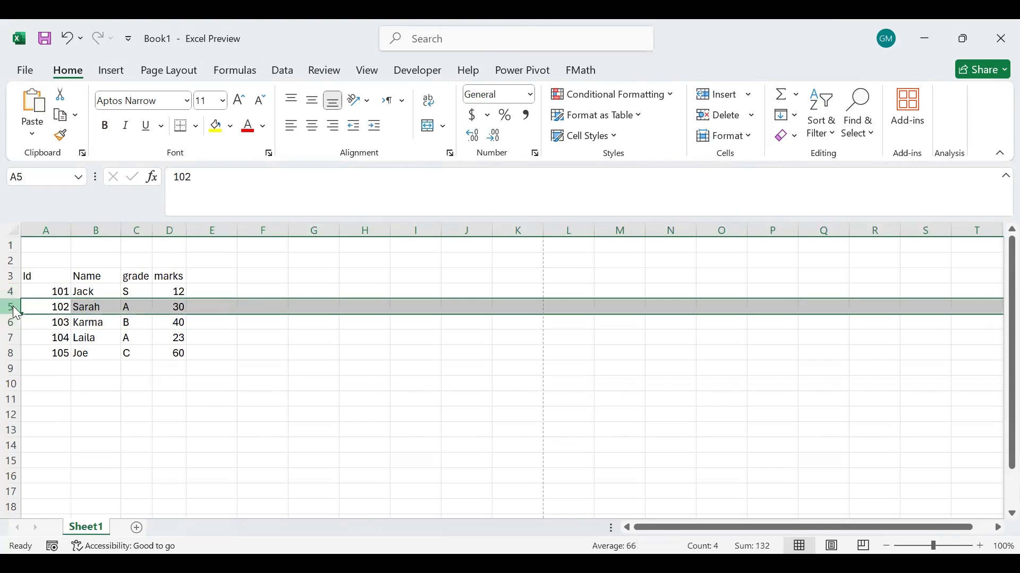
{"action": "right_click", "coordinate": [13, 308]}
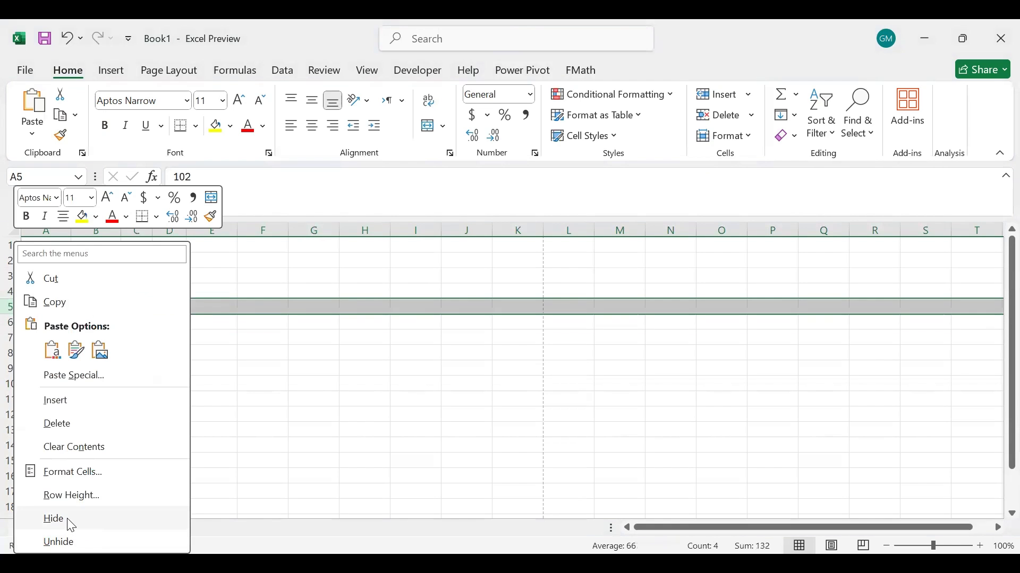
{"action": "left_click", "coordinate": [71, 523]}
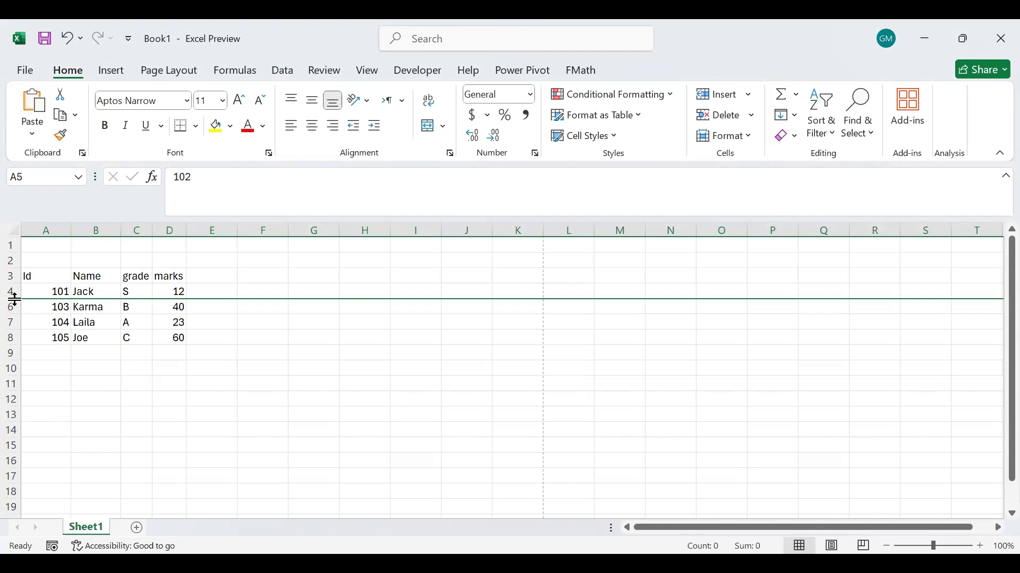
{"action": "left_click_drag", "start_coordinate": [14, 300], "coordinate": [8, 315]}
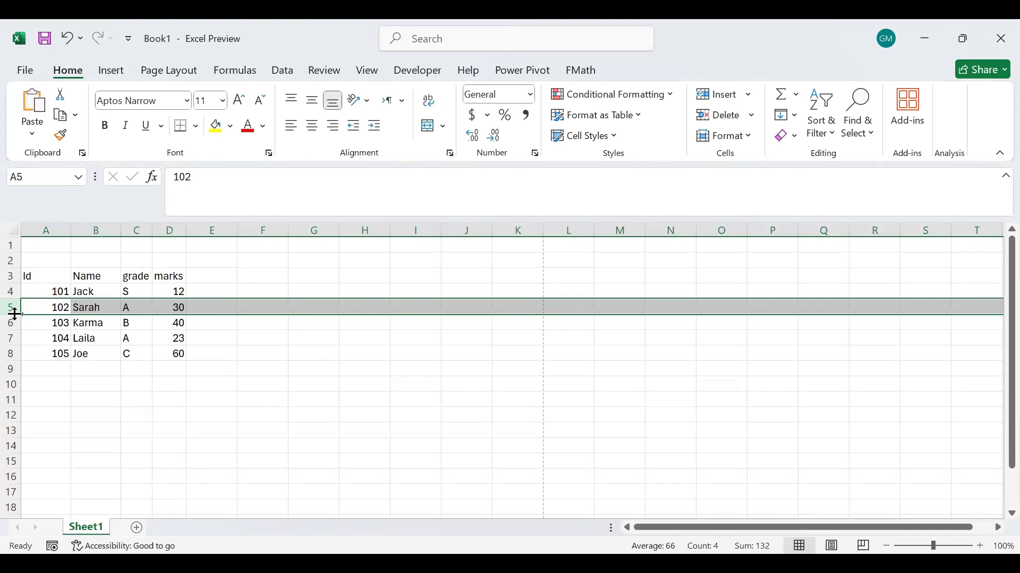
Enlarge row 5 to more than twice its height by its border, reduce it slightly, and AutoFit its height.
{"action": "left_click", "coordinate": [14, 314]}
{"action": "left_click_drag", "start_coordinate": [15, 314], "coordinate": [8, 320]}
{"action": "left_click_drag", "start_coordinate": [7, 326], "coordinate": [9, 339]}
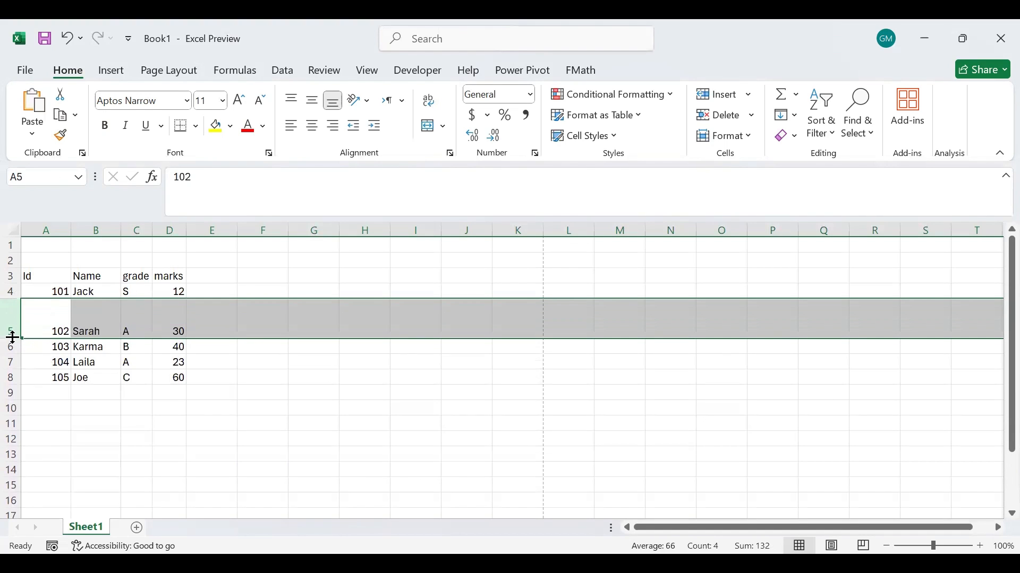
{"action": "mouse_move", "coordinate": [13, 338]}
{"action": "left_mouse_down"}
{"action": "mouse_move", "coordinate": [12, 309]}
{"action": "mouse_move", "coordinate": [13, 332]}
{"action": "left_mouse_up"}
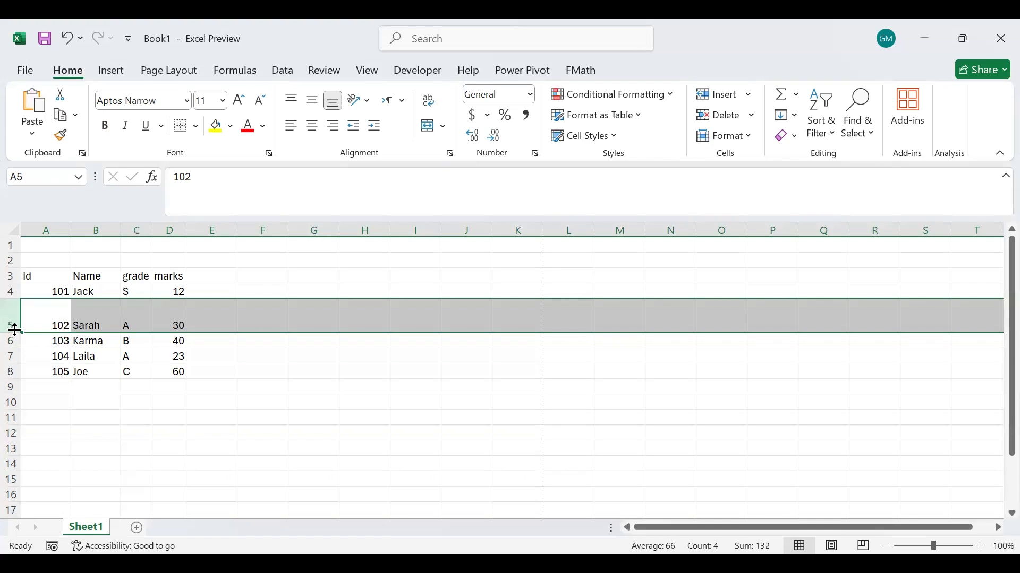
{"action": "left_click_drag", "start_coordinate": [11, 333], "coordinate": [12, 334]}
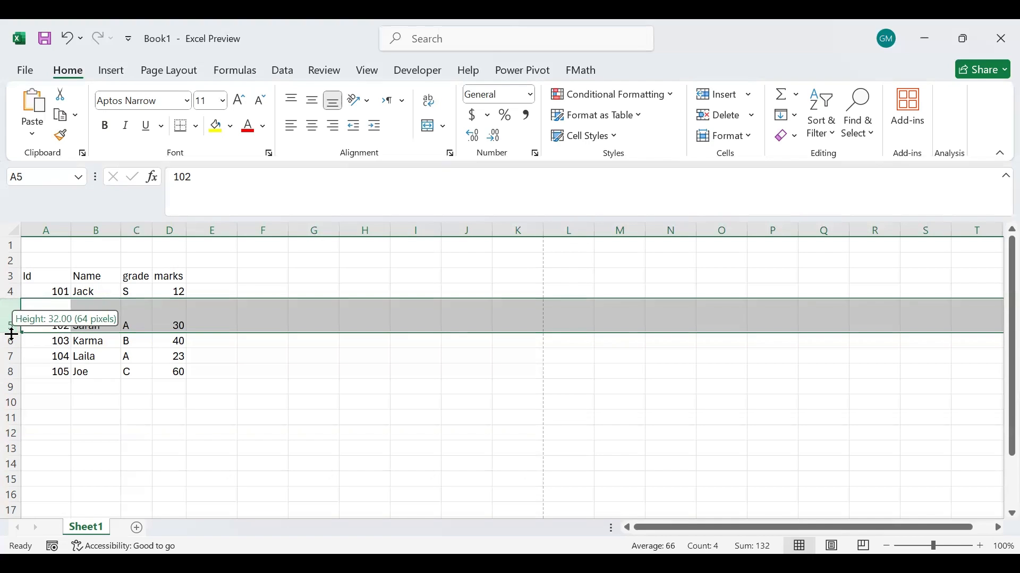
{"action": "double_click", "coordinate": [11, 334]}
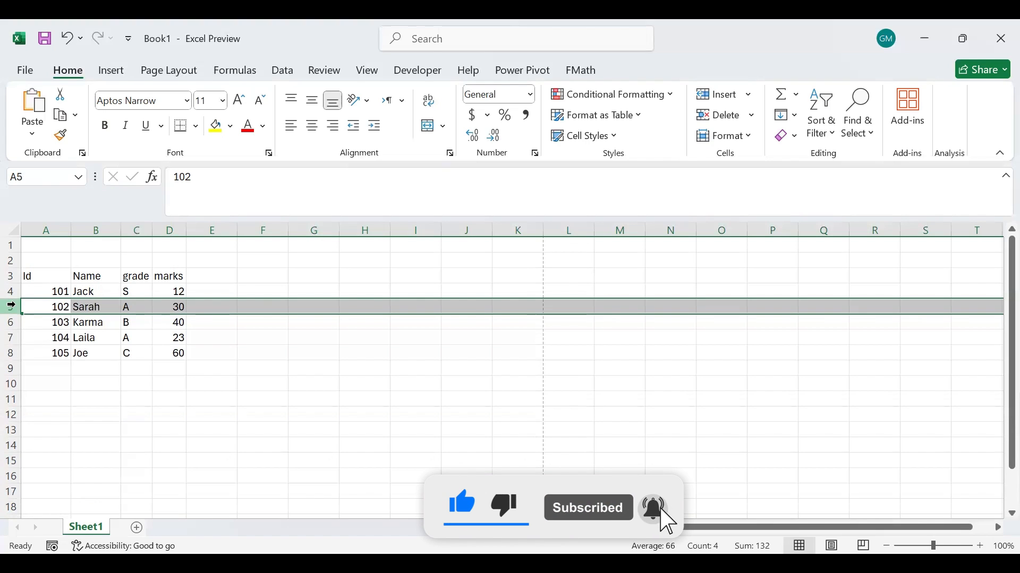
Set row 5's height to exactly 18, and shrink it back to match the other rows.
{"action": "right_click", "coordinate": [17, 313]}
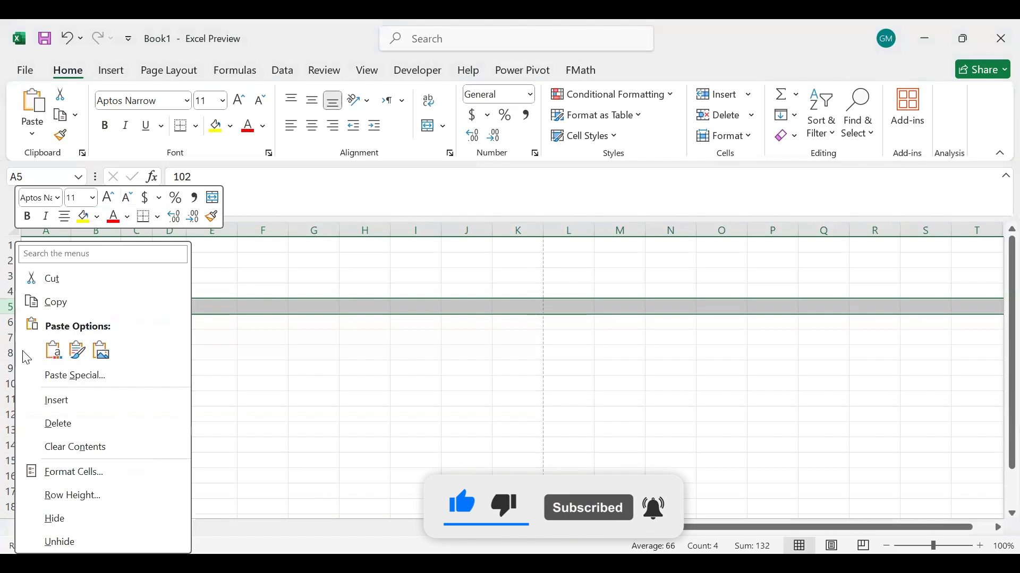
{"action": "left_click", "coordinate": [53, 499]}
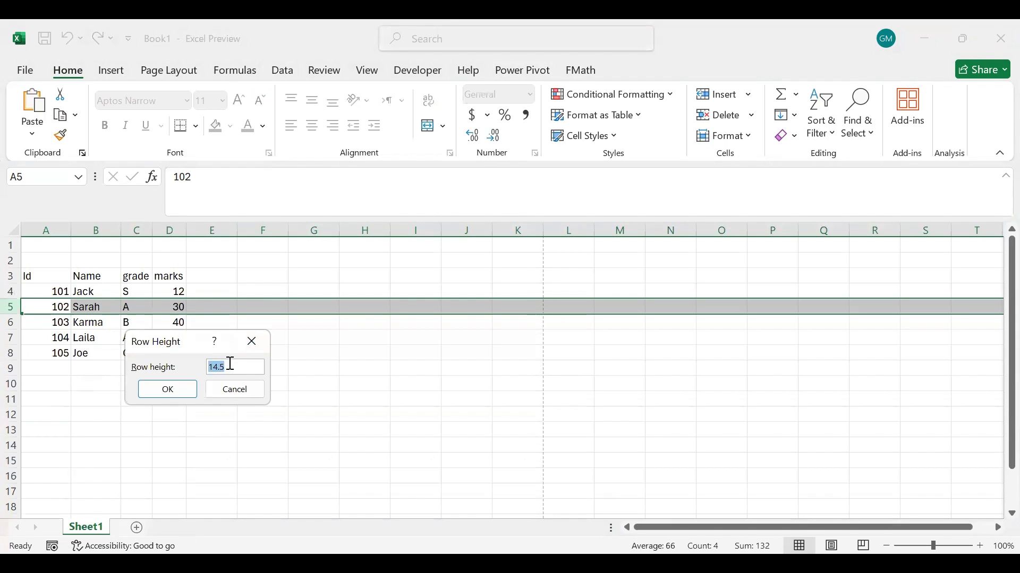
{"action": "type", "text": "18"}
{"action": "left_click", "coordinate": [167, 390]}
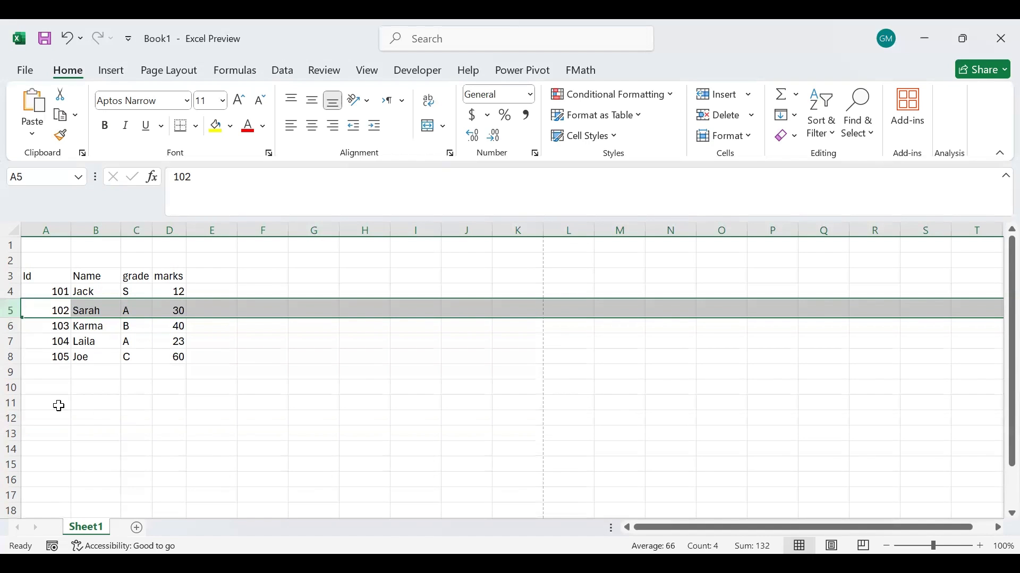
{"action": "left_click", "coordinate": [7, 317]}
{"action": "left_click_drag", "start_coordinate": [7, 317], "coordinate": [8, 313]}
{"action": "left_click", "coordinate": [156, 380]}
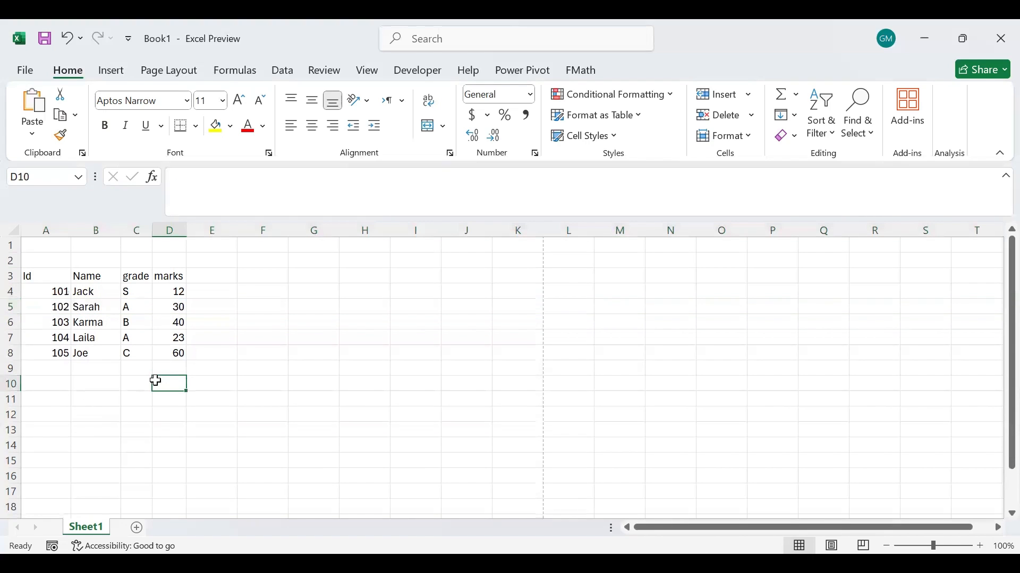